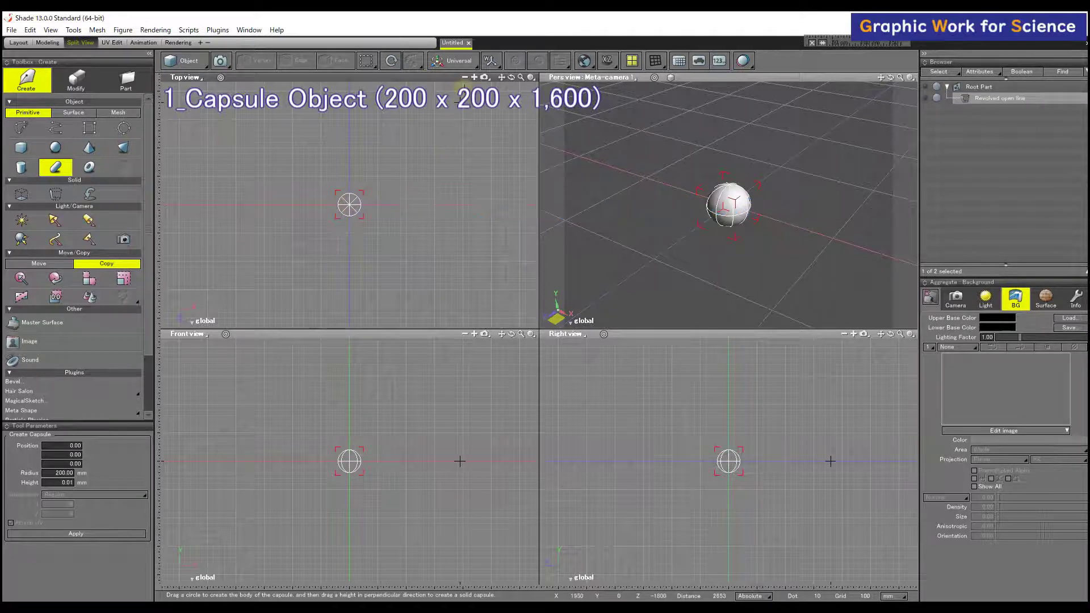
- Resize the capsule with the Size manipulator to 200 mm high, 200 mm wide and 1600 mm long
{"action": "left_click", "coordinate": [460, 65]}
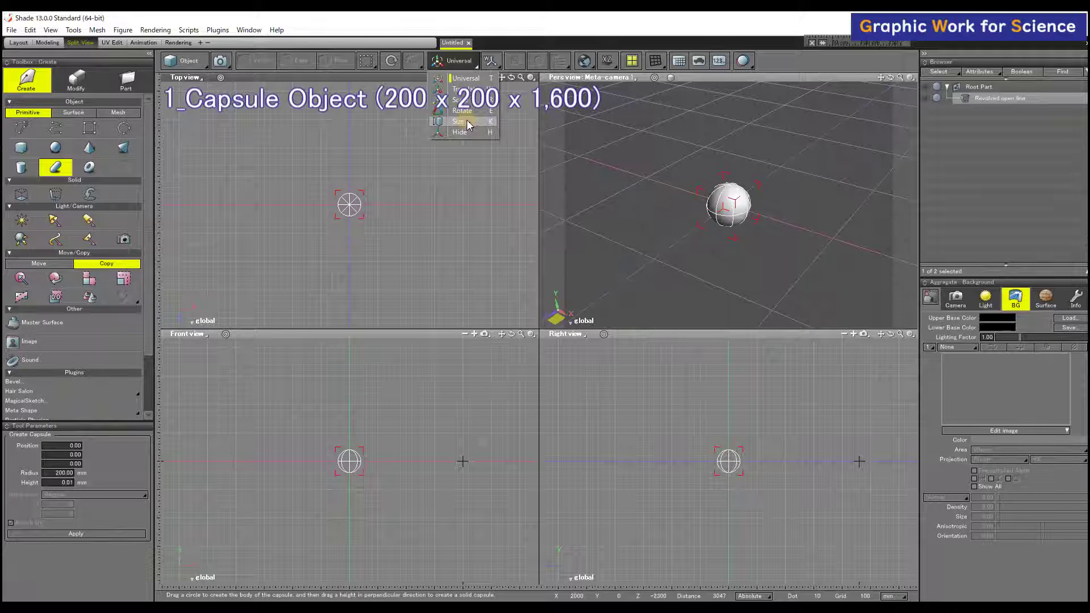
{"action": "left_click", "coordinate": [468, 122]}
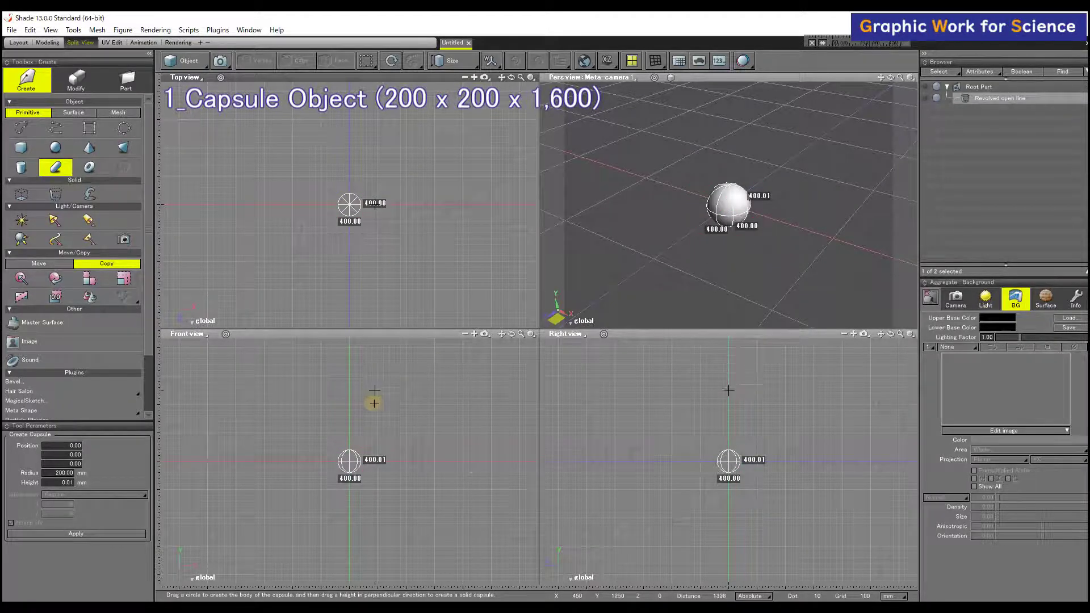
{"action": "left_click", "coordinate": [374, 461]}
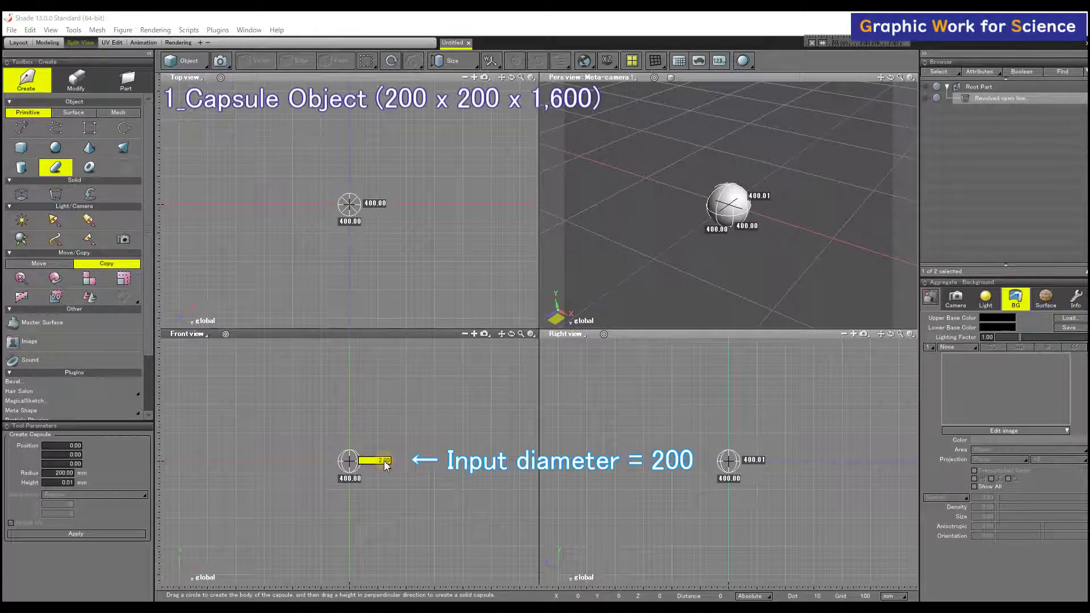
{"action": "key", "text": "Return"}
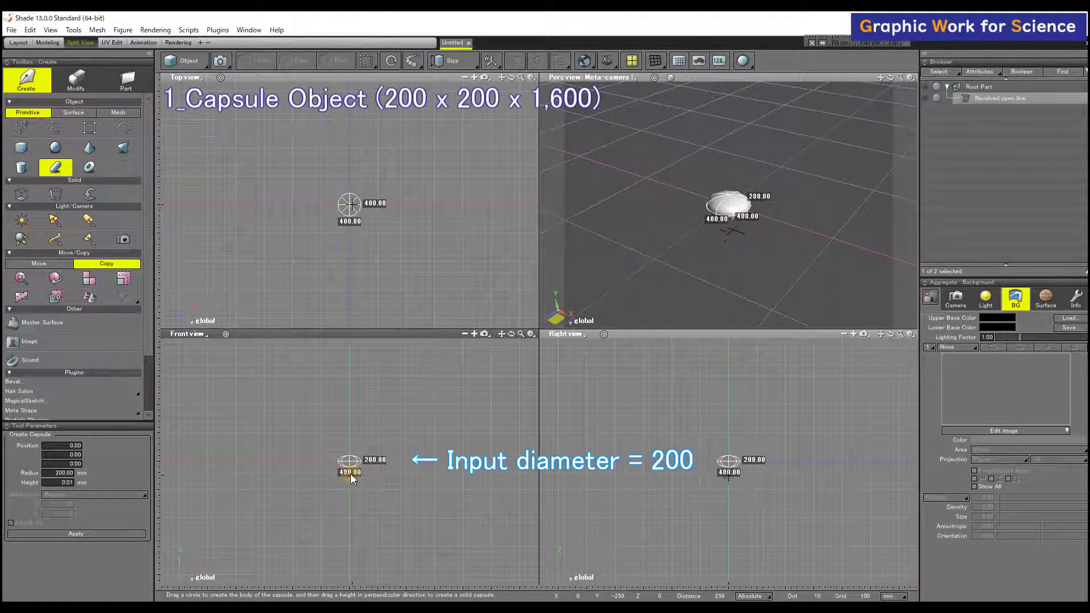
{"action": "left_click", "coordinate": [395, 511]}
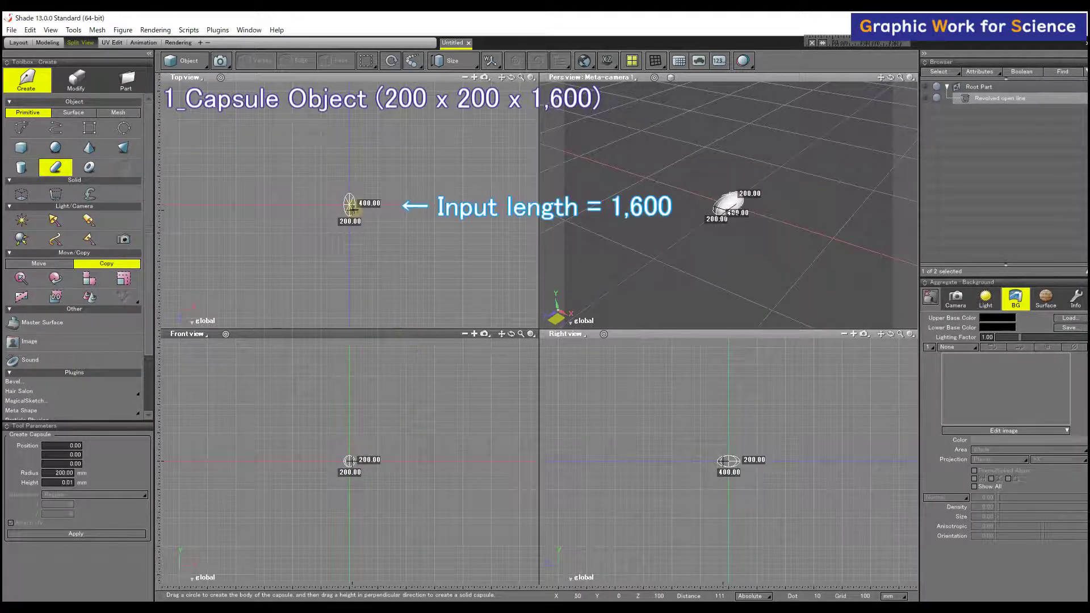
{"action": "key", "text": "Tab"}
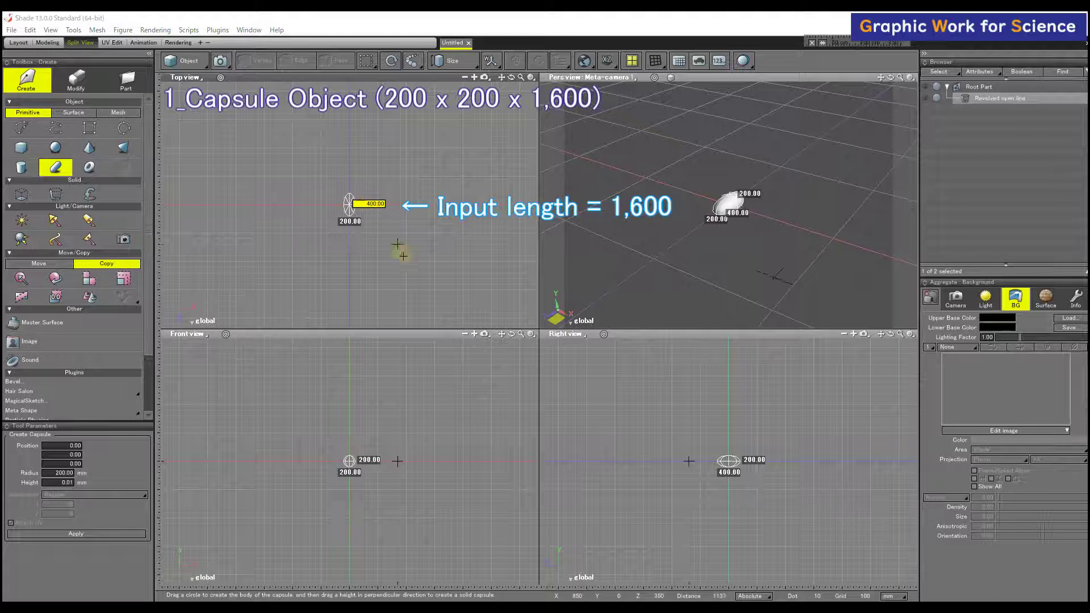
{"action": "type", "text": "1600"}
{"action": "key", "text": "Return"}
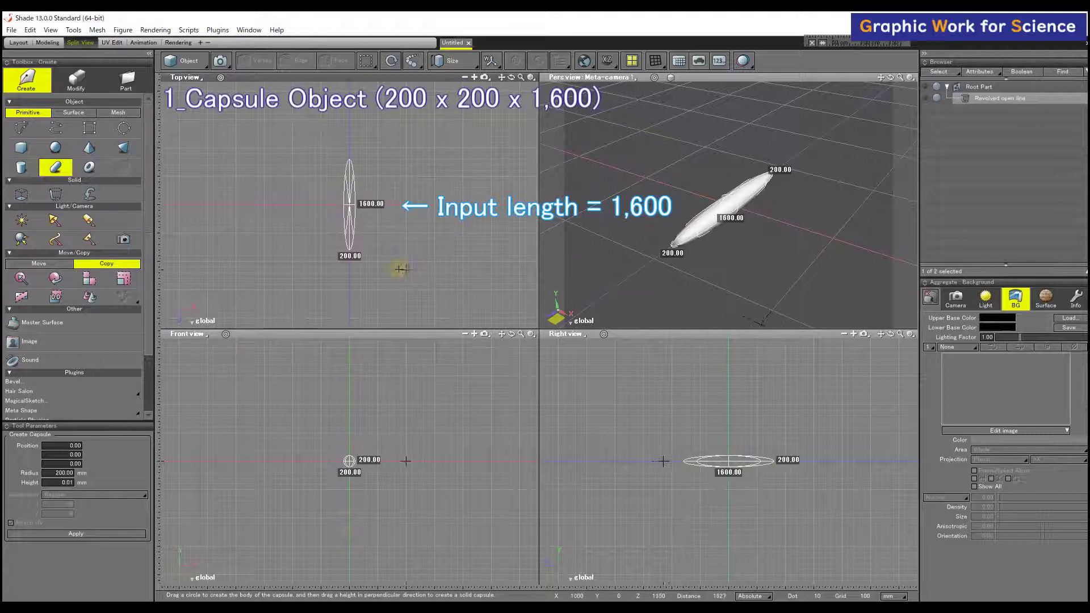
- Copy the capsule numerically about the origin with a Y rotation of -15 and a Y translation of 300
{"action": "left_click", "coordinate": [56, 296]}
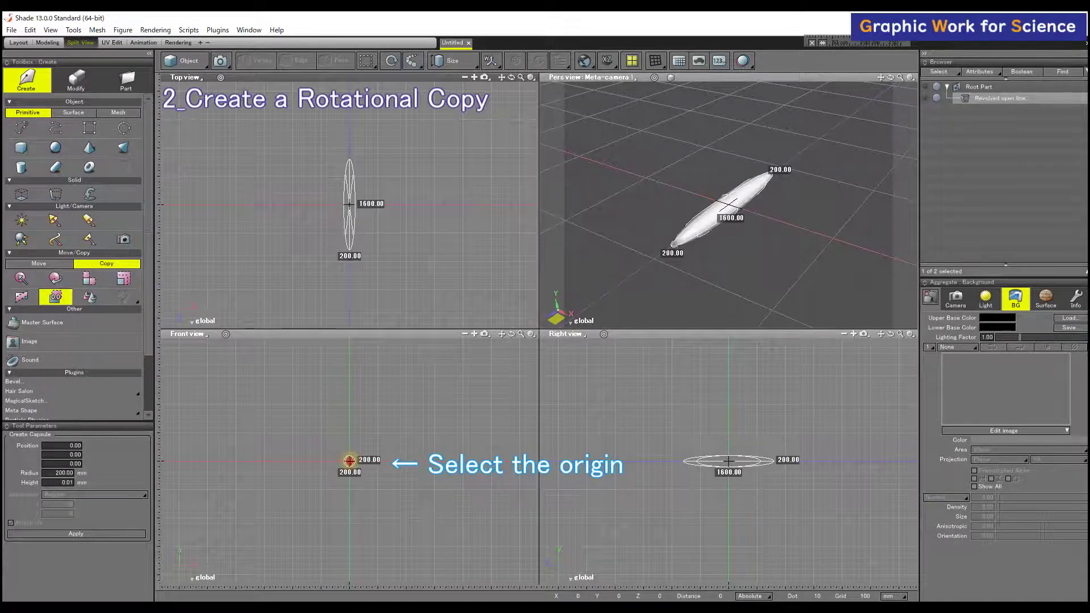
{"action": "left_click", "coordinate": [349, 460]}
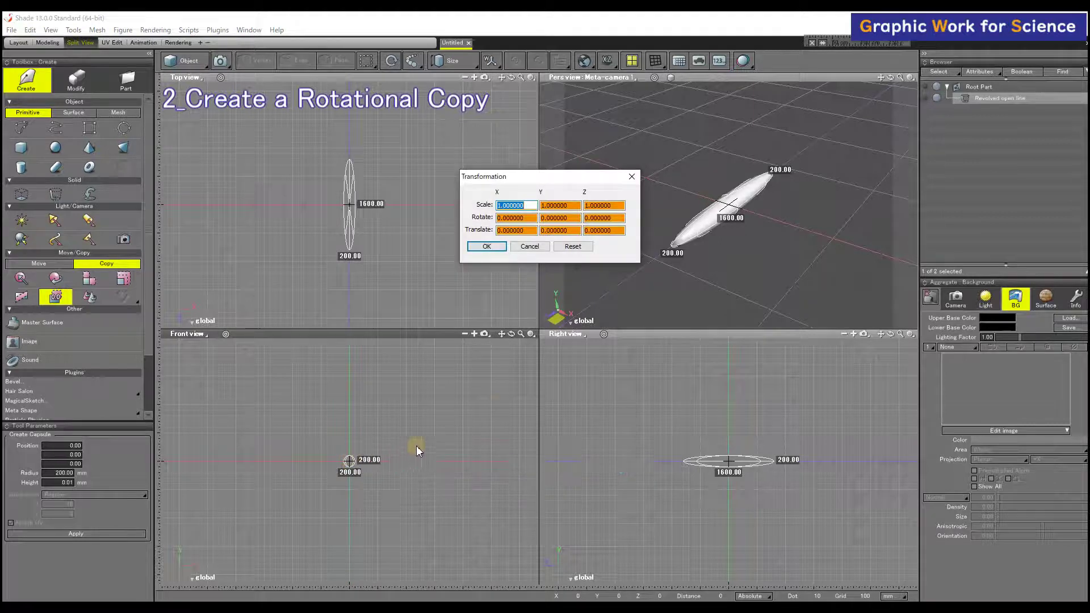
{"action": "left_click", "coordinate": [575, 218]}
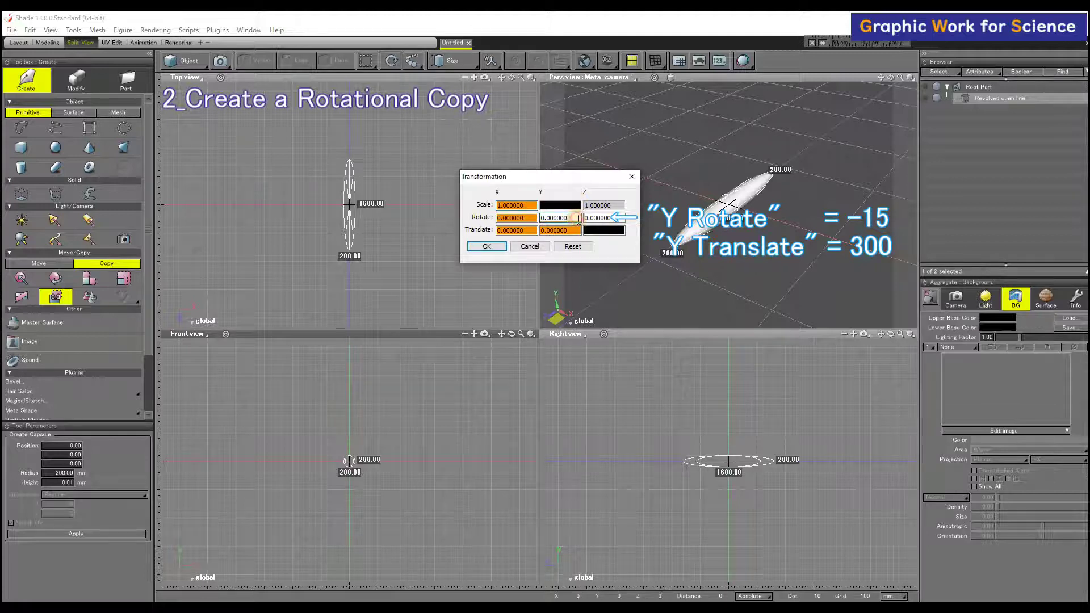
{"action": "type", "text": "-15"}
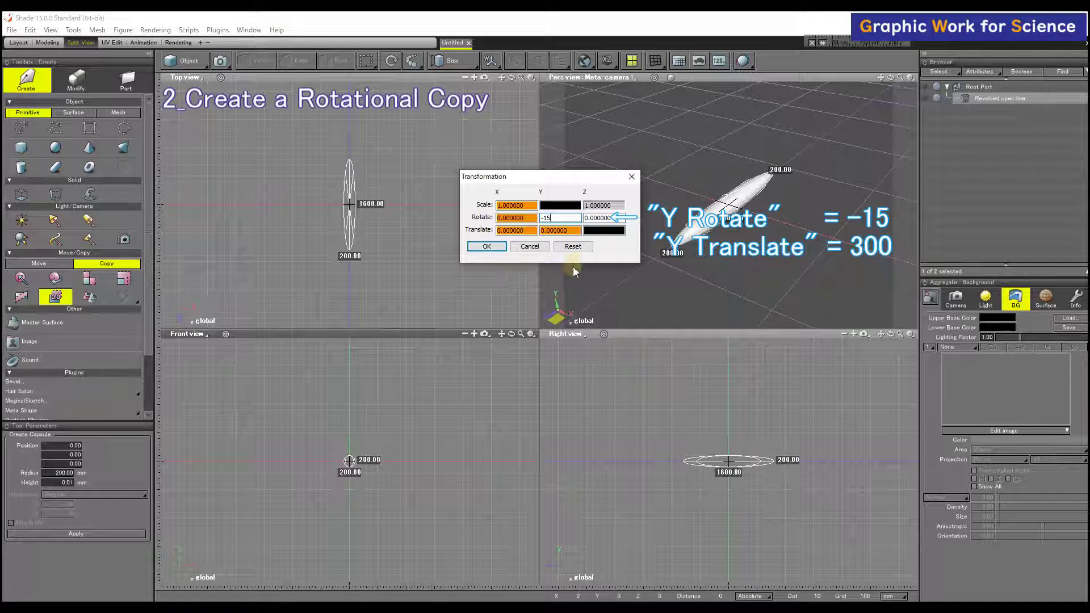
{"action": "left_click", "coordinate": [574, 230]}
{"action": "left_click_drag", "start_coordinate": [578, 230], "coordinate": [509, 231]}
{"action": "type", "text": "300"}
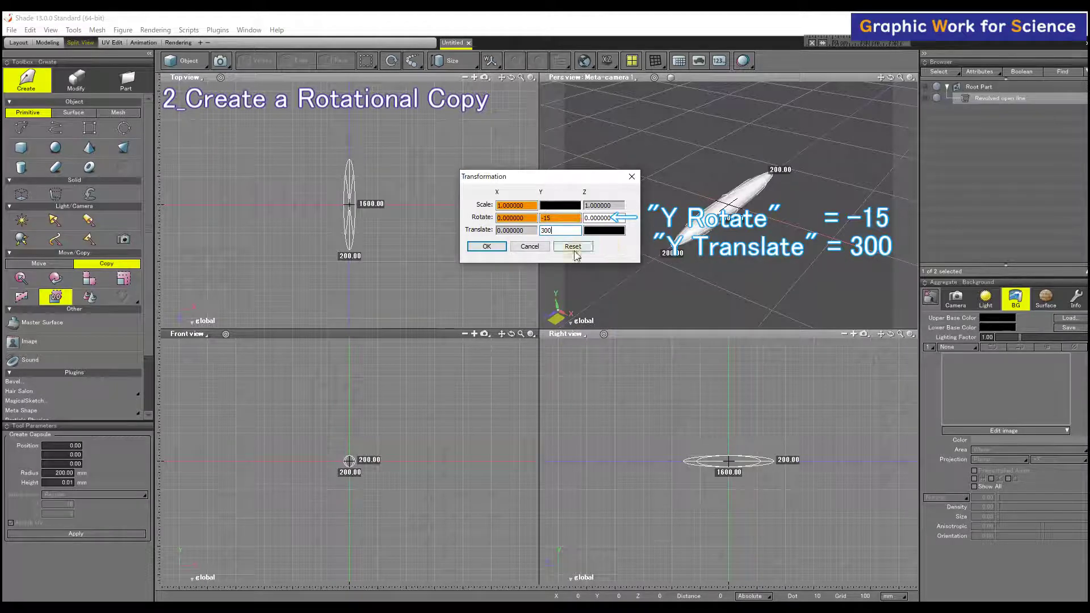
{"action": "left_click", "coordinate": [487, 246]}
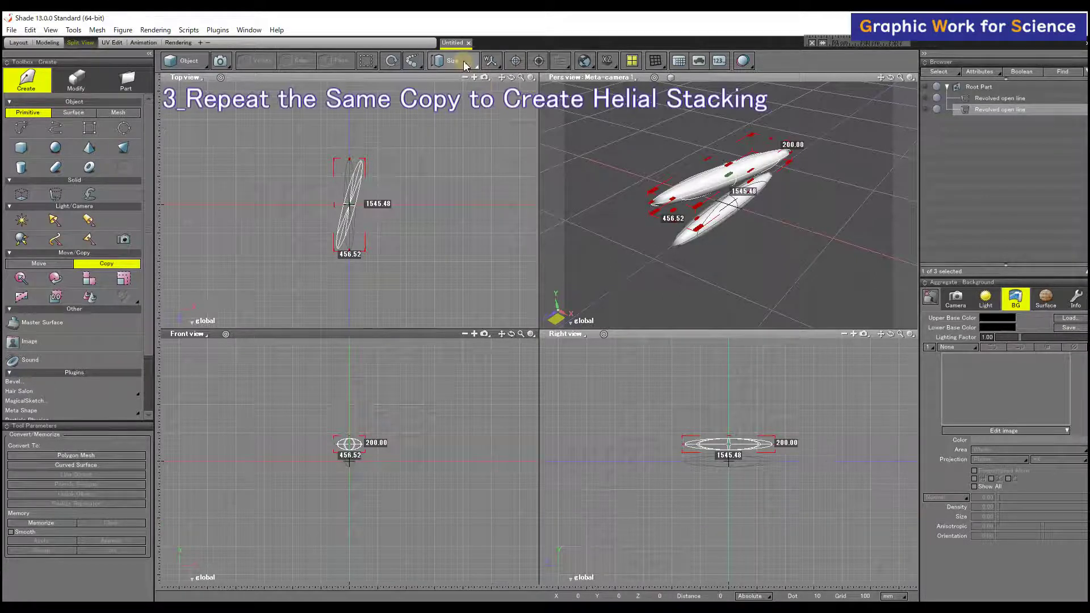
- Repeat the rotated copy 5 times and another 6 times to stack the capsules helically upward
{"action": "left_click", "coordinate": [418, 59]}
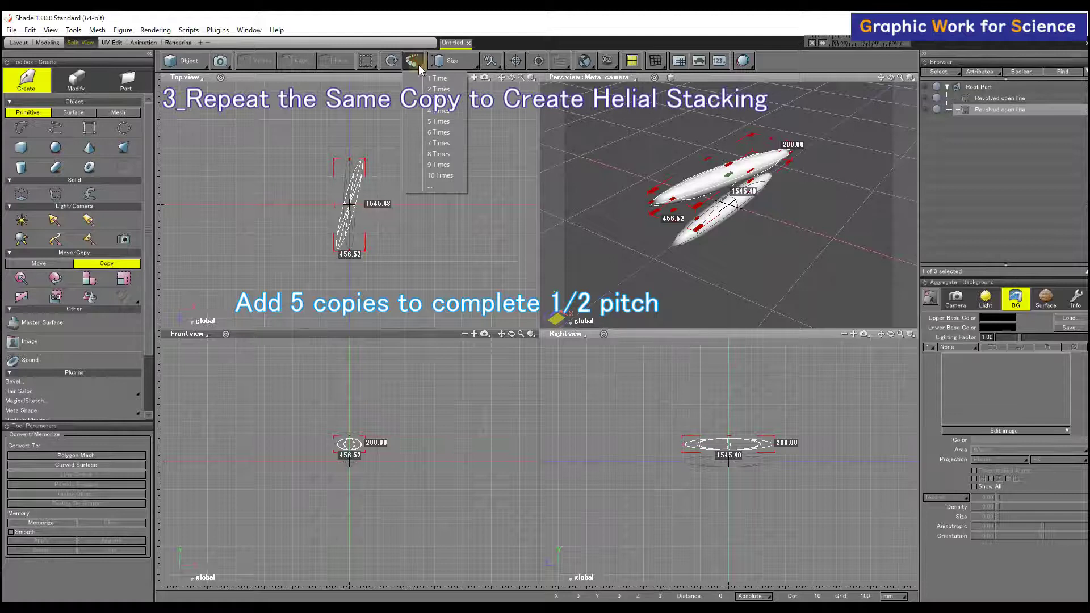
{"action": "left_click", "coordinate": [433, 121]}
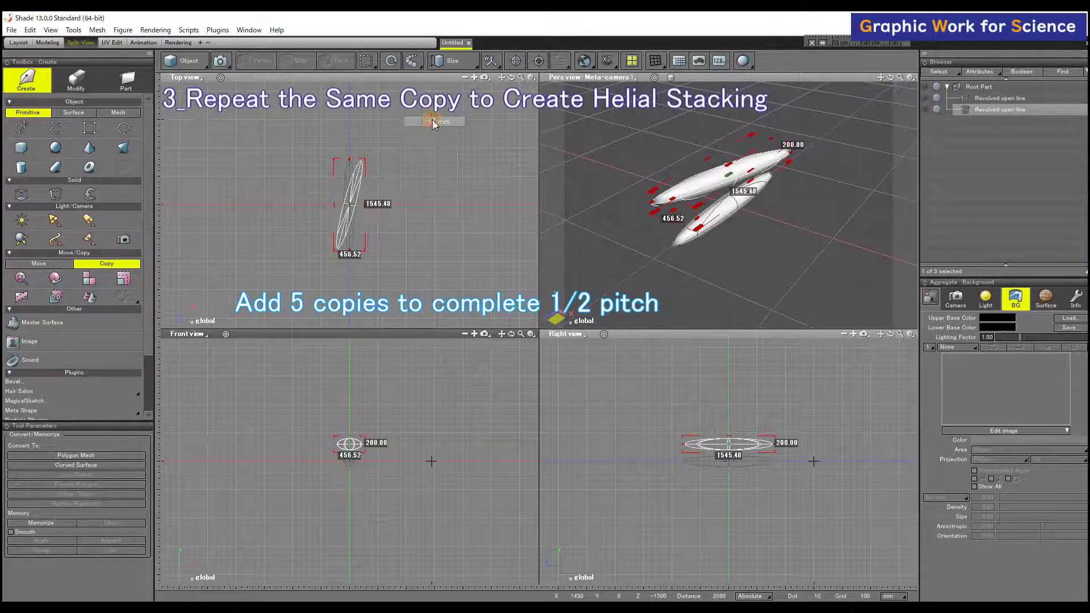
{"action": "scroll", "coordinate": [734, 211], "scroll_direction": "down", "scroll_amount": 5}
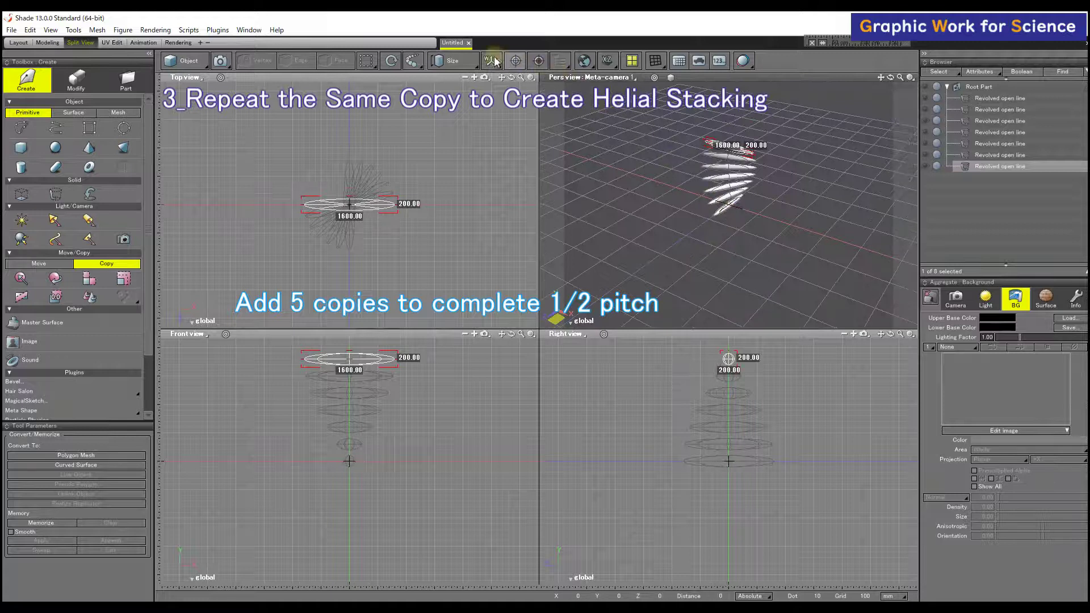
{"action": "left_click", "coordinate": [413, 60]}
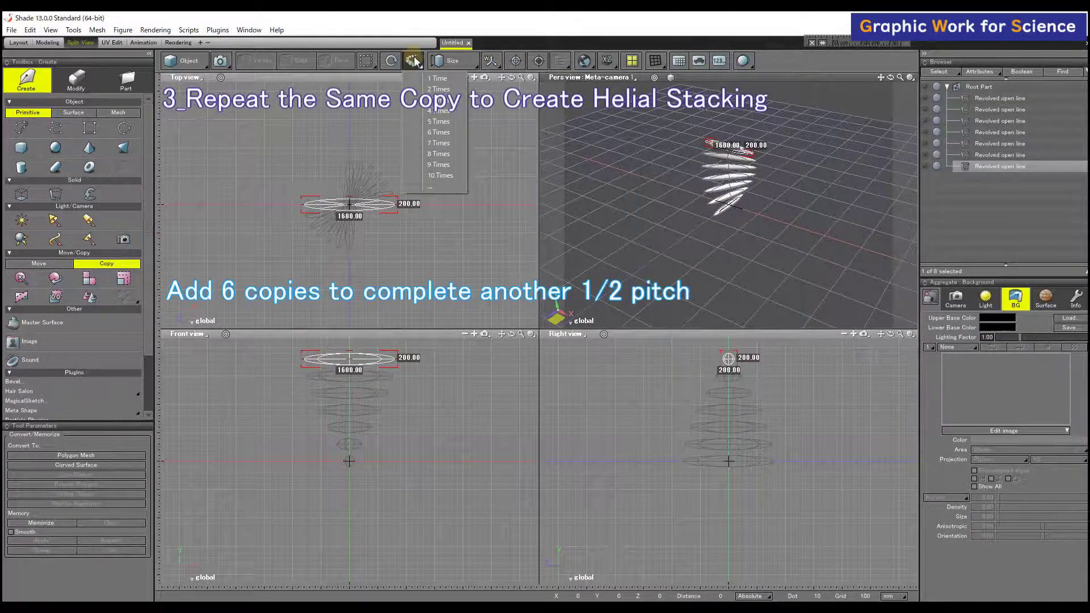
{"action": "left_click", "coordinate": [443, 133]}
{"action": "scroll", "coordinate": [704, 133], "scroll_direction": "down", "scroll_amount": 3}
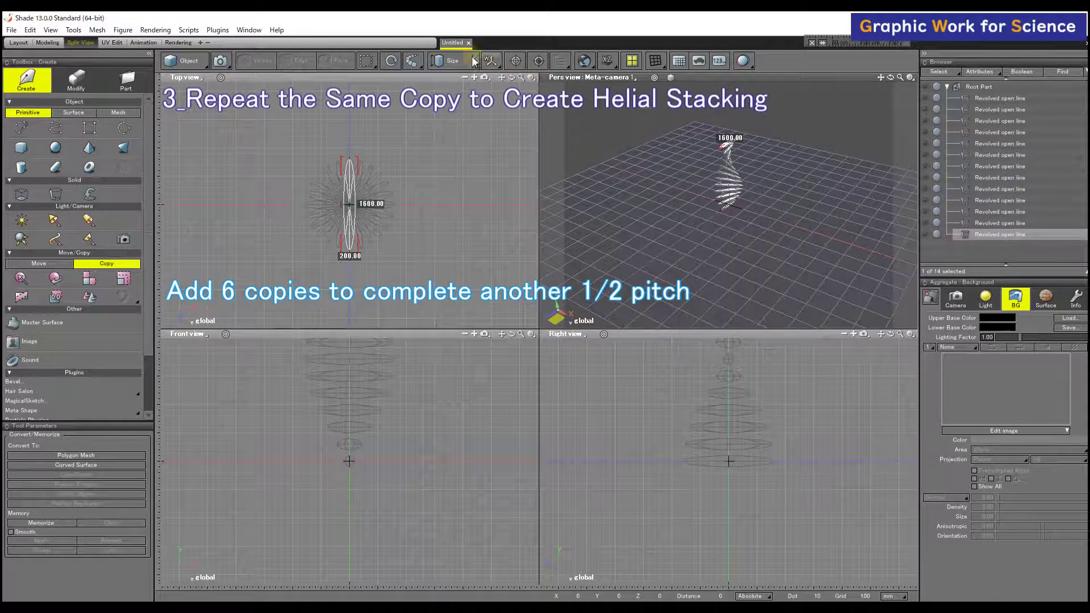
- Repeat the rotated copy 6 more times to add a further half pitch to the helical stack
{"action": "left_click", "coordinate": [412, 60]}
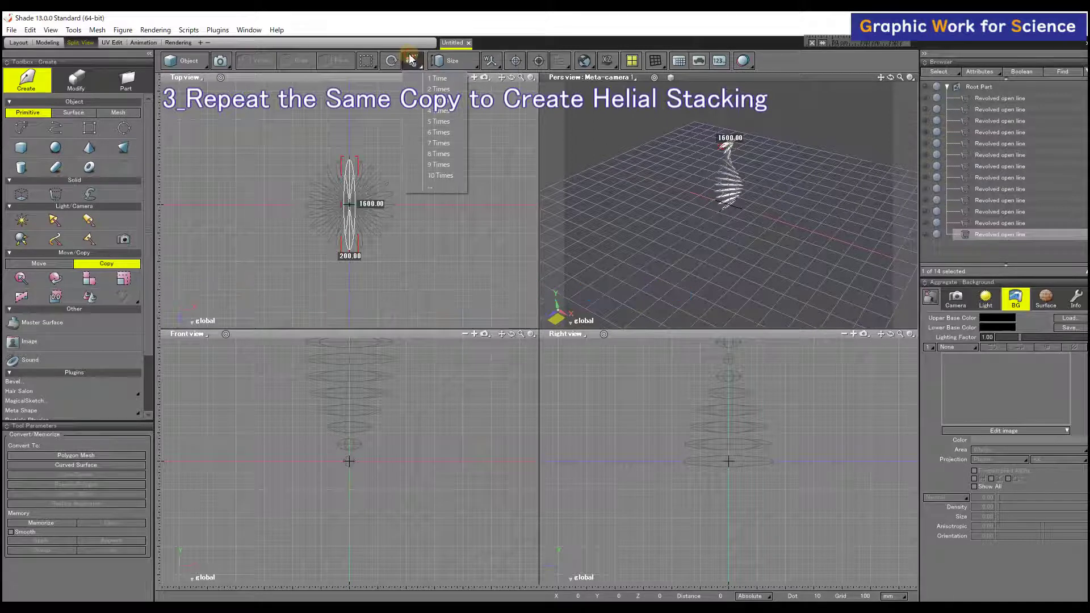
{"action": "left_click", "coordinate": [444, 132]}
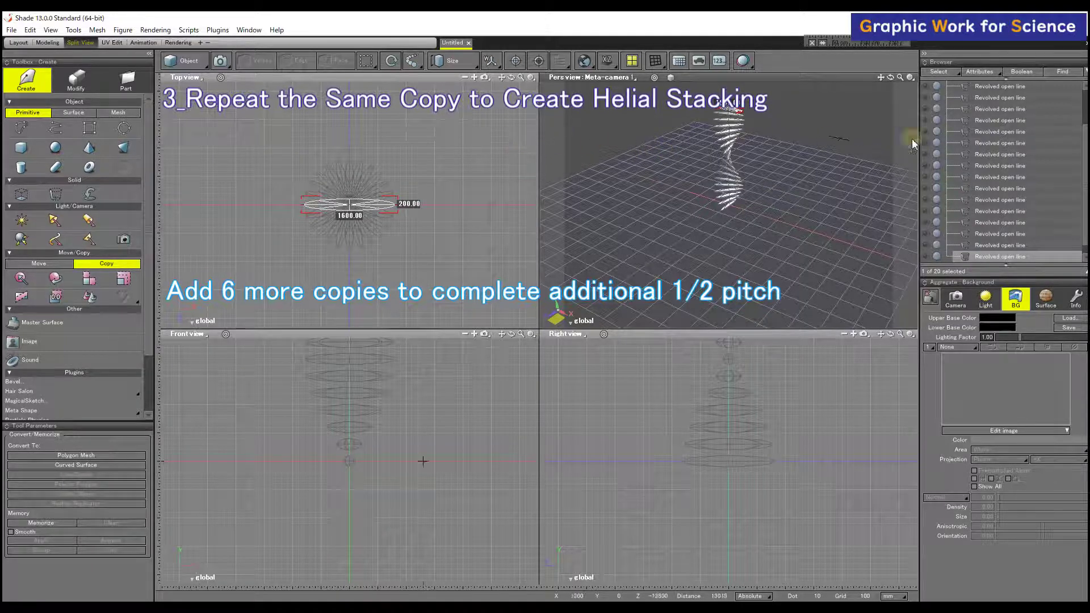
{"action": "scroll", "coordinate": [1010, 170], "scroll_direction": "down", "scroll_amount": 2}
{"action": "scroll", "coordinate": [1078, 170], "scroll_direction": "up", "scroll_amount": 3}
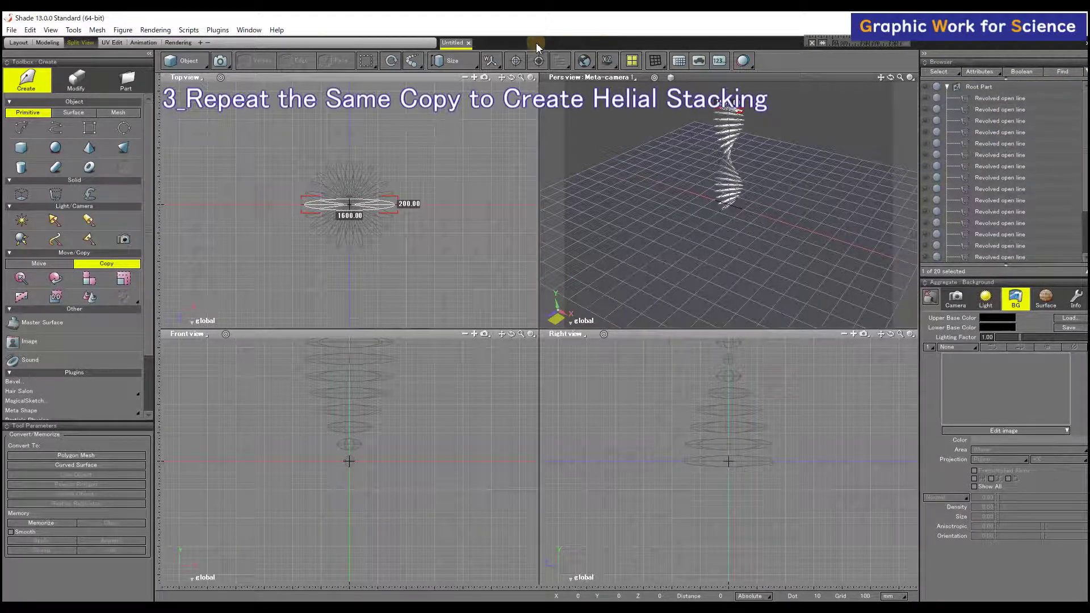
- Create a new part and place all the capsule objects inside it
{"action": "left_click", "coordinate": [134, 81]}
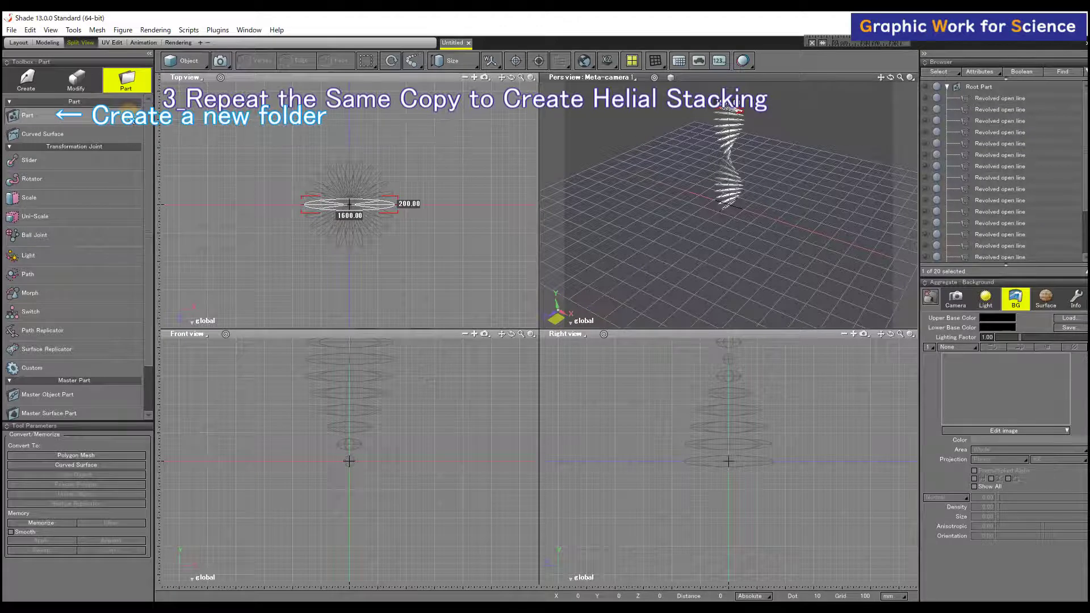
{"action": "left_click", "coordinate": [133, 121]}
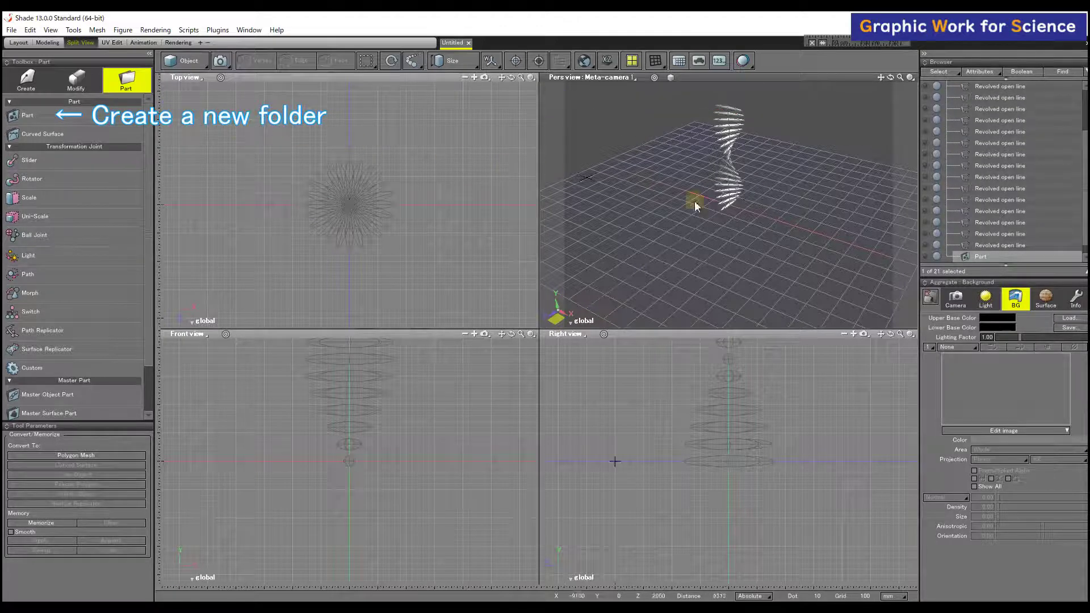
{"action": "left_click", "coordinate": [983, 249]}
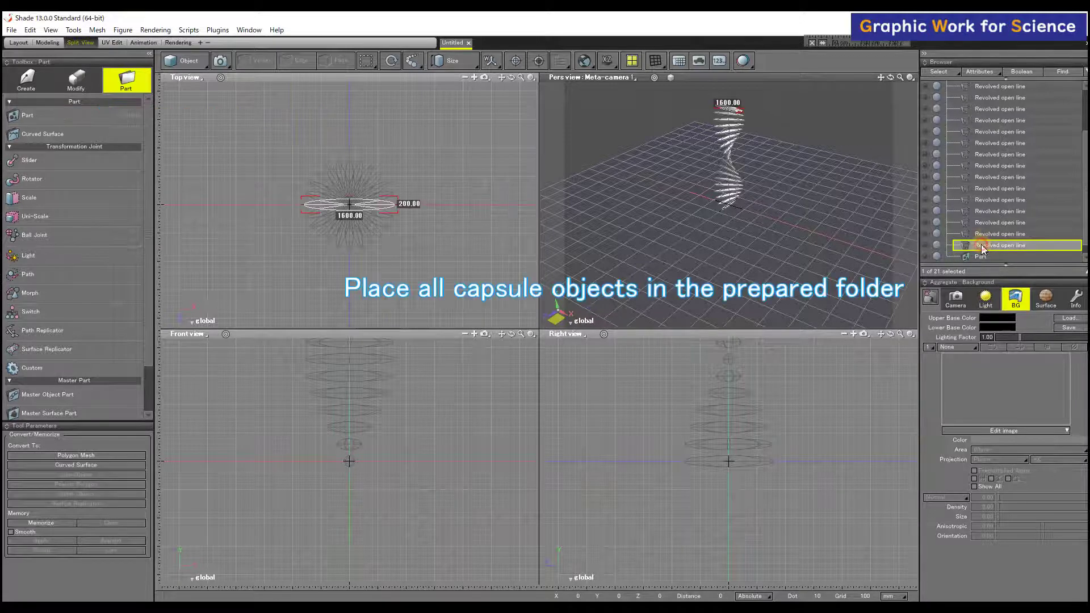
{"action": "scroll", "coordinate": [987, 241], "scroll_direction": "up", "scroll_amount": 5}
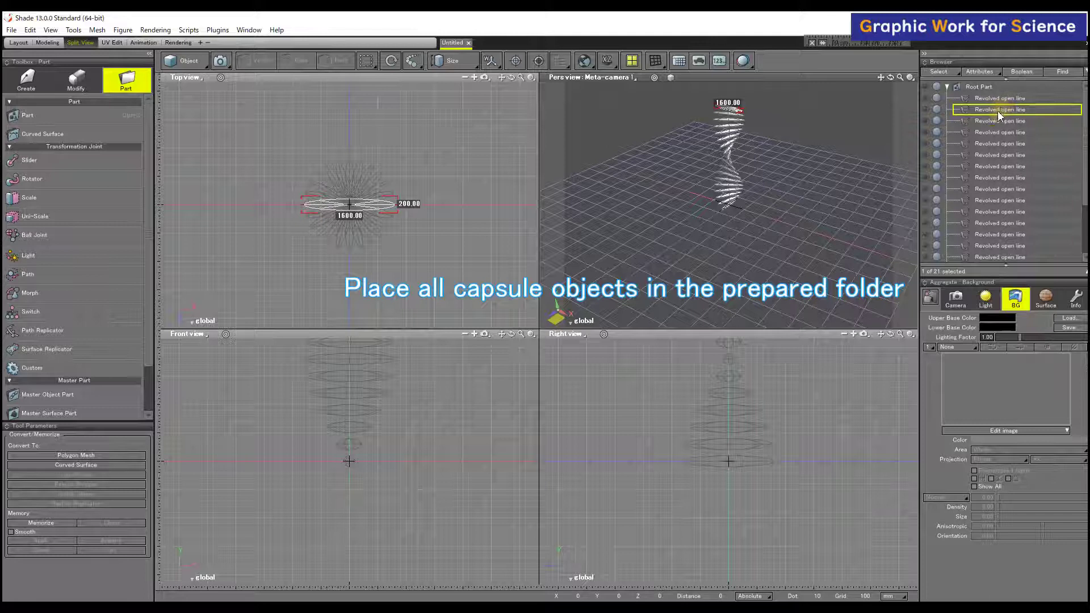
{"action": "left_click", "coordinate": [1004, 100], "text": "shift"}
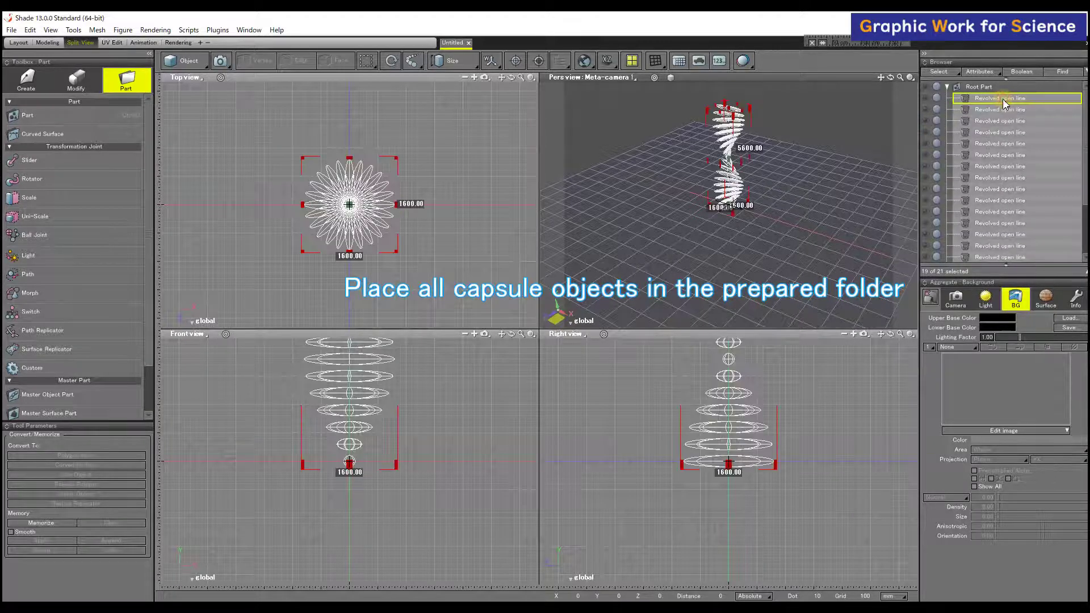
{"action": "left_click_drag", "start_coordinate": [1029, 166], "coordinate": [1025, 339]}
{"action": "left_click_drag", "start_coordinate": [1005, 259], "coordinate": [998, 246]}
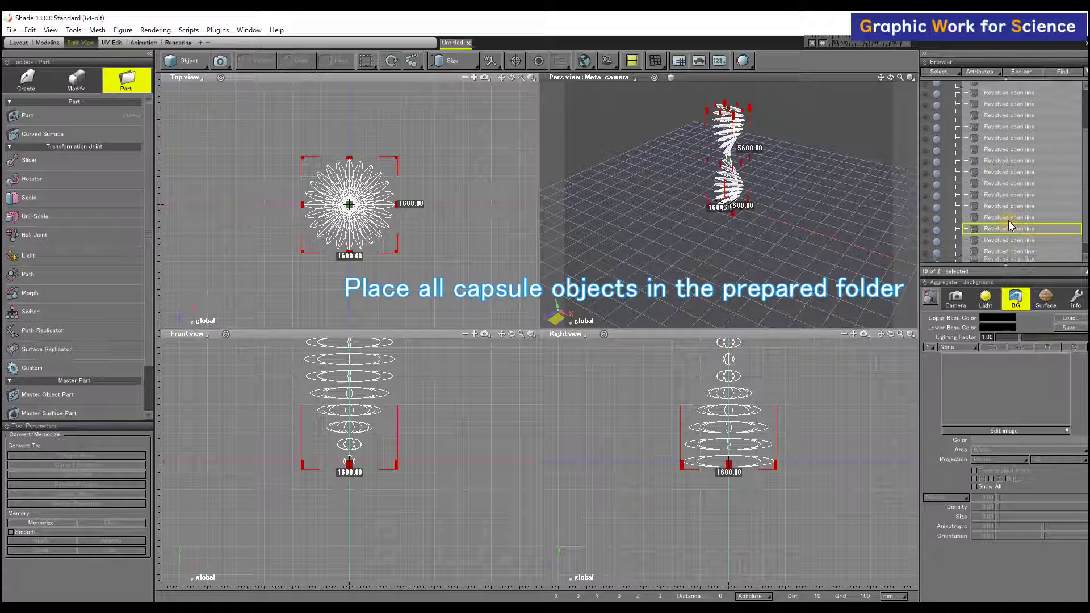
{"action": "scroll", "coordinate": [1008, 216], "scroll_direction": "up", "scroll_amount": 5}
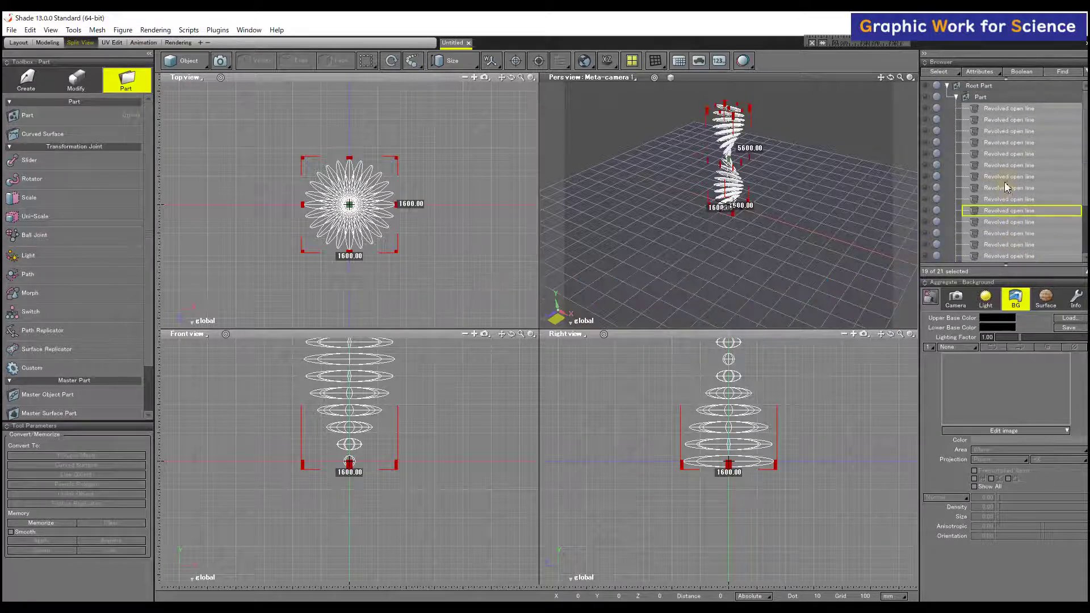
- Collapse the new part and move it as a whole down about 2625 mm along Y with the Universal manipulator
{"action": "left_click", "coordinate": [960, 99]}
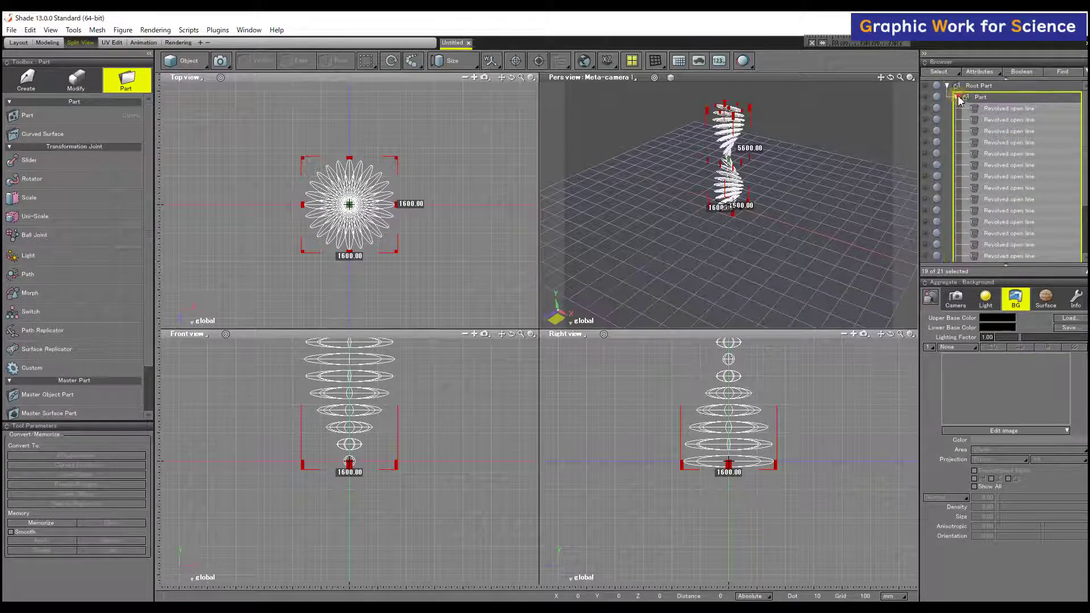
{"action": "left_click", "coordinate": [960, 100]}
{"action": "left_click", "coordinate": [979, 101]}
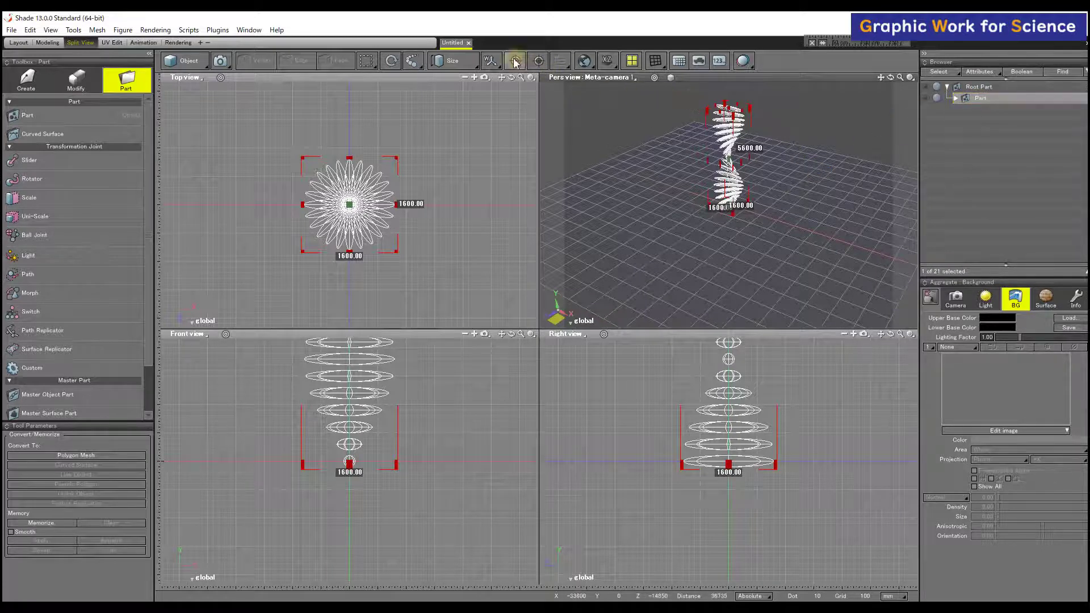
{"action": "left_click", "coordinate": [473, 62]}
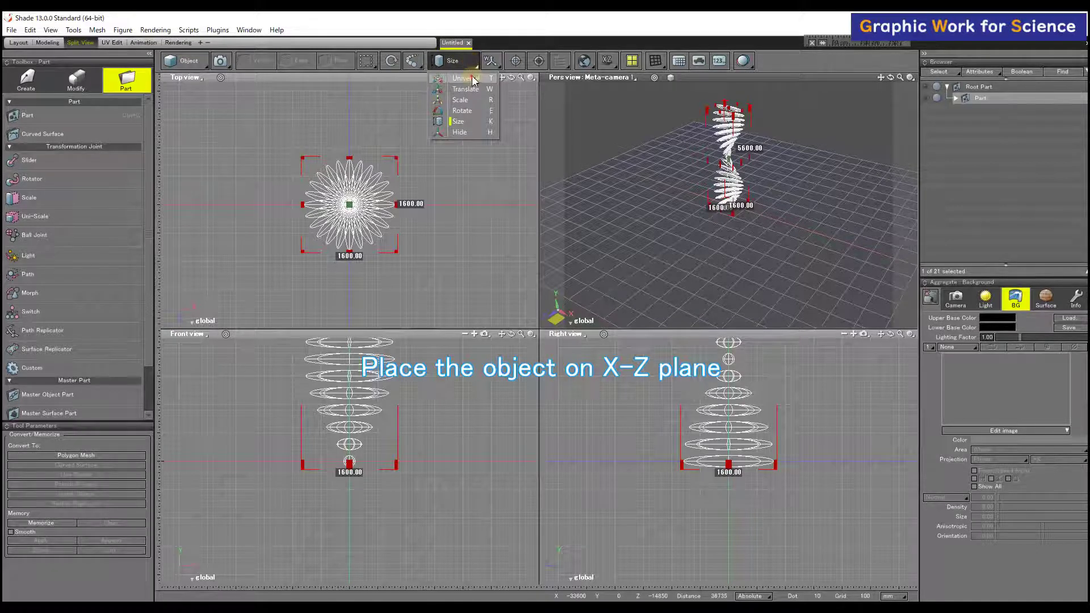
{"action": "left_click", "coordinate": [465, 78]}
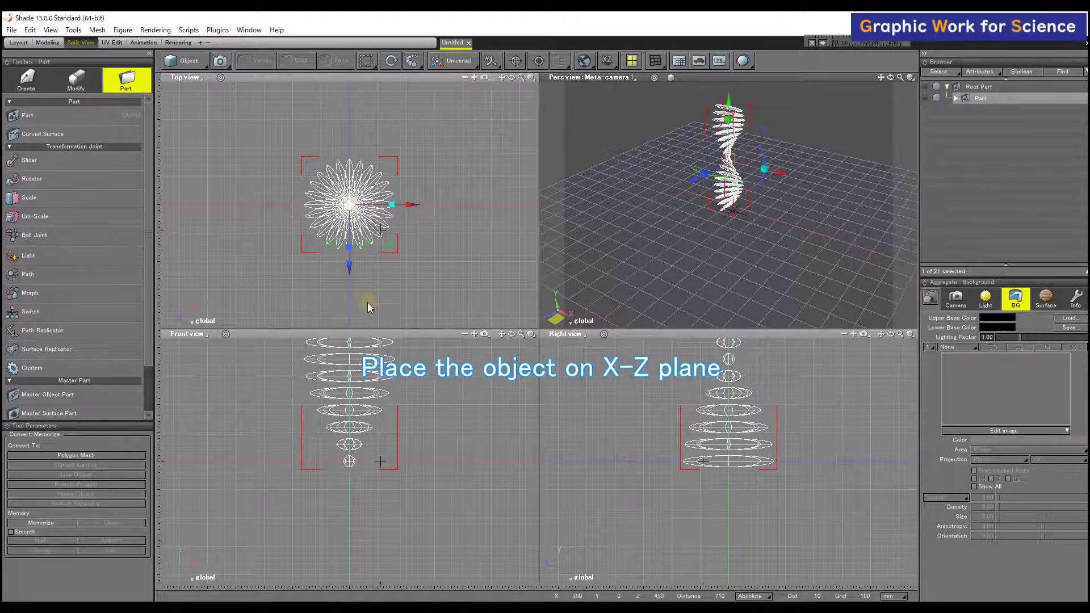
{"action": "scroll", "coordinate": [373, 386], "scroll_direction": "down", "scroll_amount": 2}
{"action": "middle_click_drag", "start_coordinate": [373, 386], "coordinate": [353, 419]}
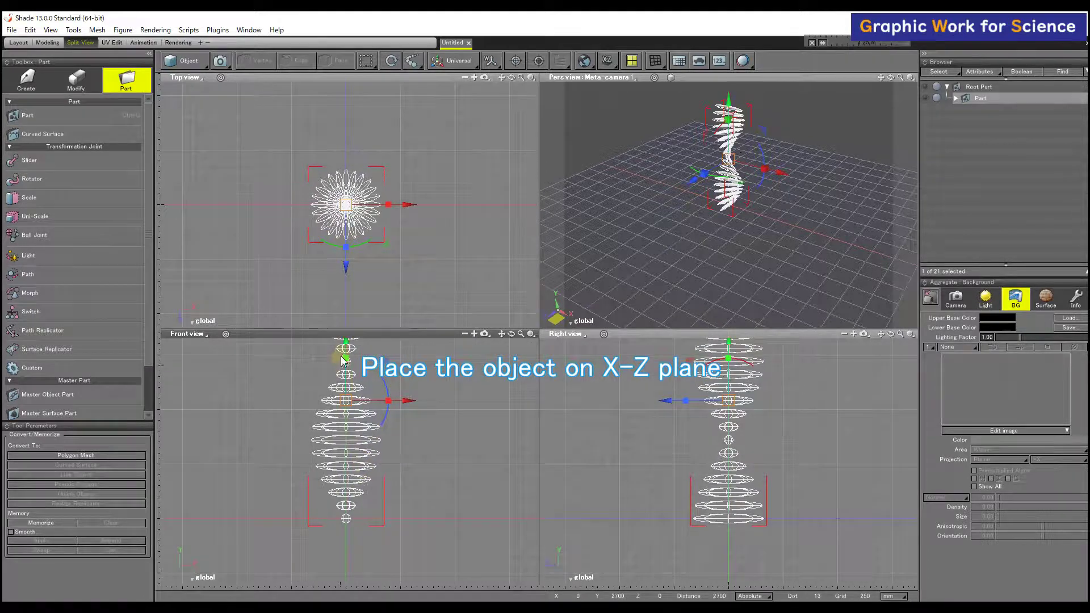
{"action": "left_click_drag", "start_coordinate": [347, 346], "coordinate": [356, 455]}
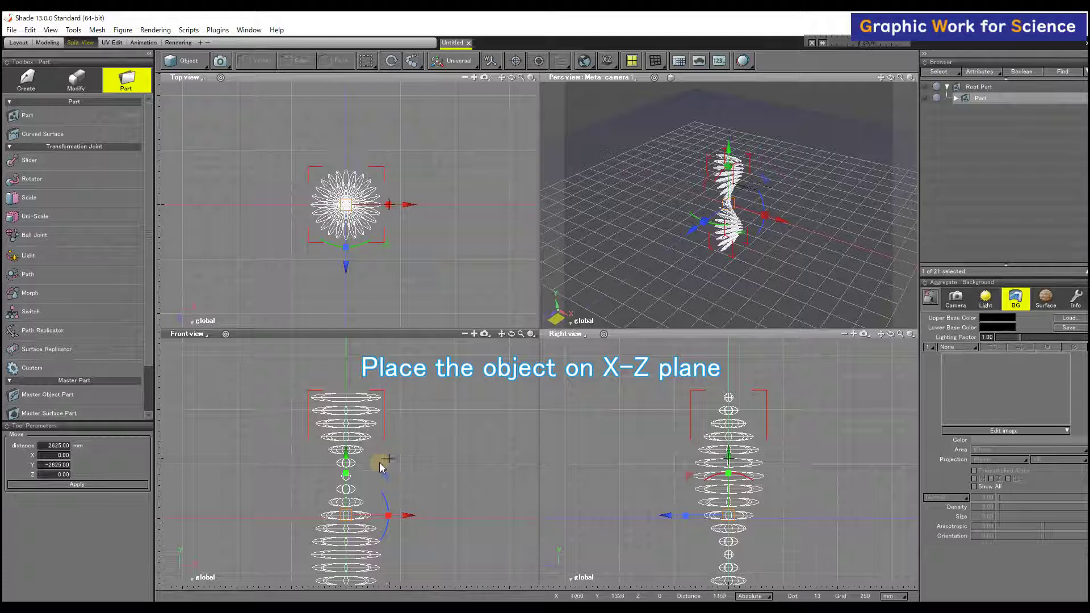
{"action": "middle_click_drag", "start_coordinate": [720, 184], "coordinate": [685, 185]}
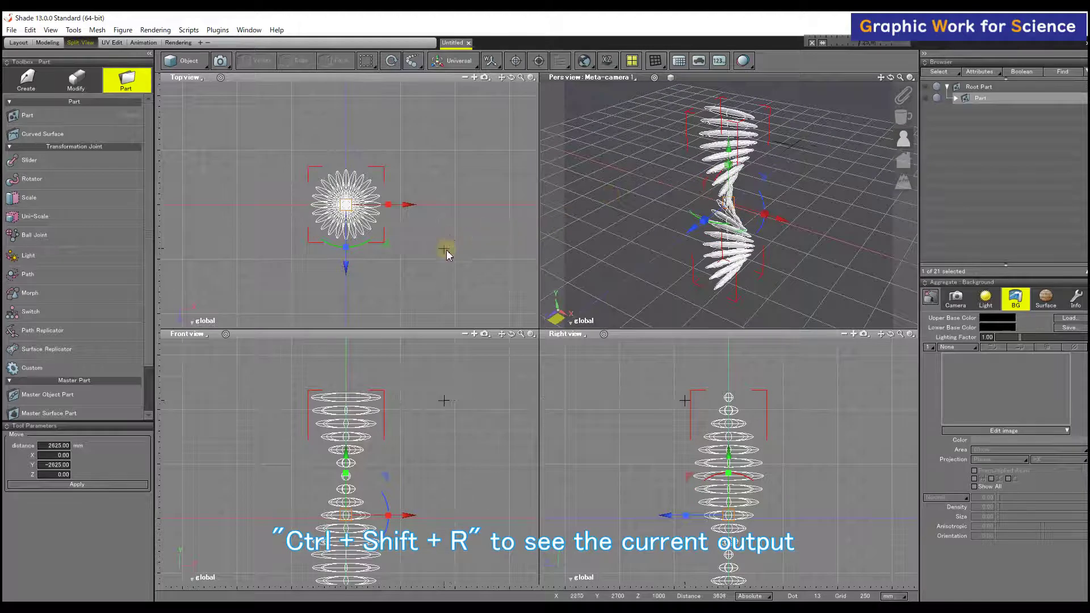
- Render a preview of the uncoloured capsule stack and close the image window
{"action": "key", "text": "ctrl+shift+r"}
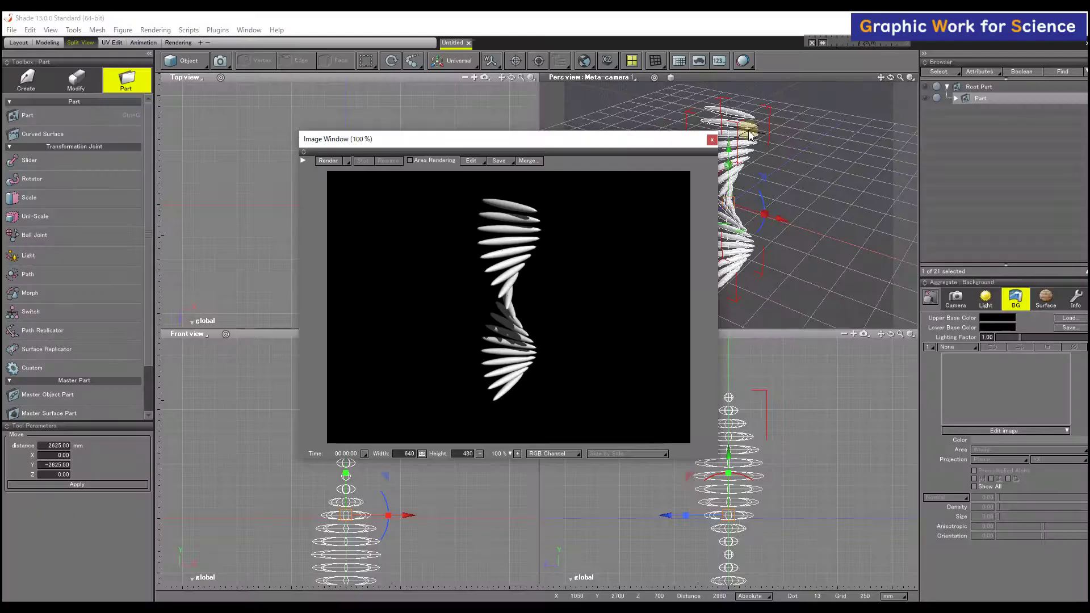
{"action": "left_click", "coordinate": [712, 140]}
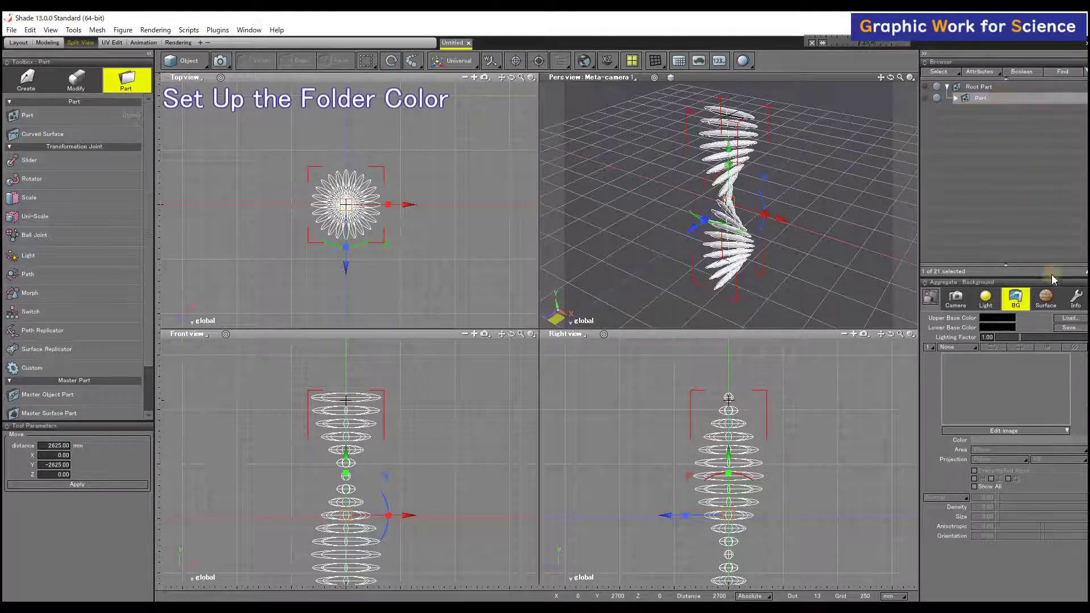
- Create a surface for the capsule part and set its diffuse colour to green with R 0, G 166, B 0
{"action": "left_click", "coordinate": [1047, 298]}
{"action": "left_click", "coordinate": [1048, 298]}
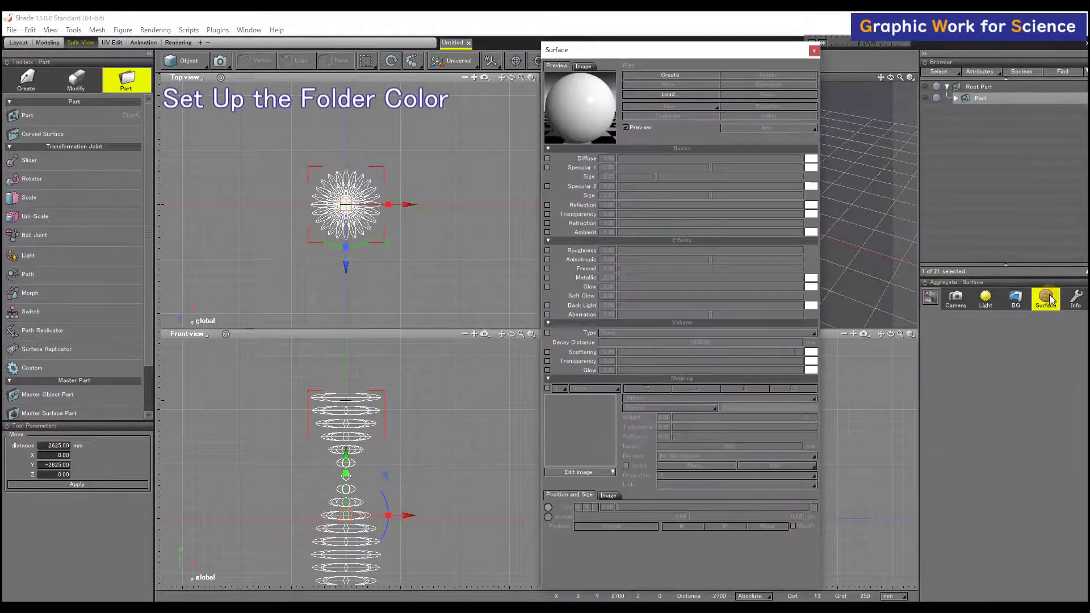
{"action": "left_click", "coordinate": [686, 73]}
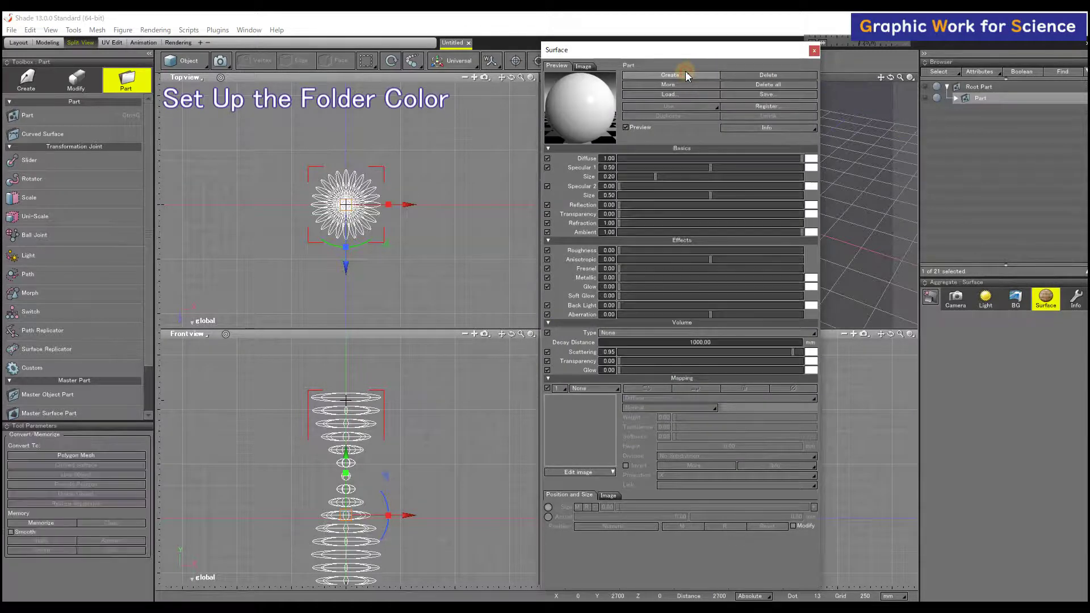
{"action": "left_click", "coordinate": [811, 159]}
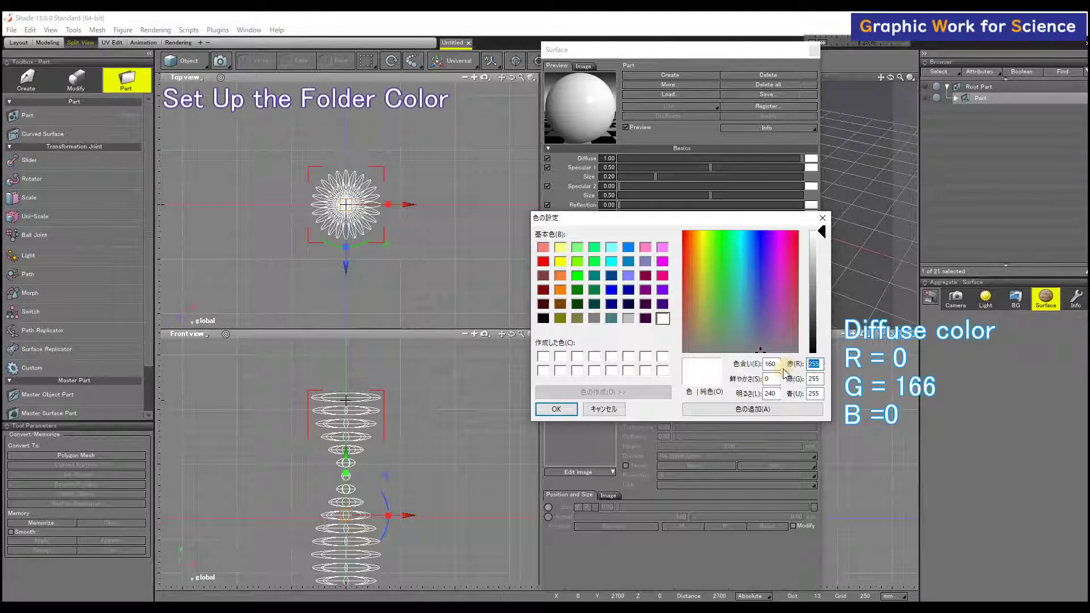
{"action": "type", "text": "0"}
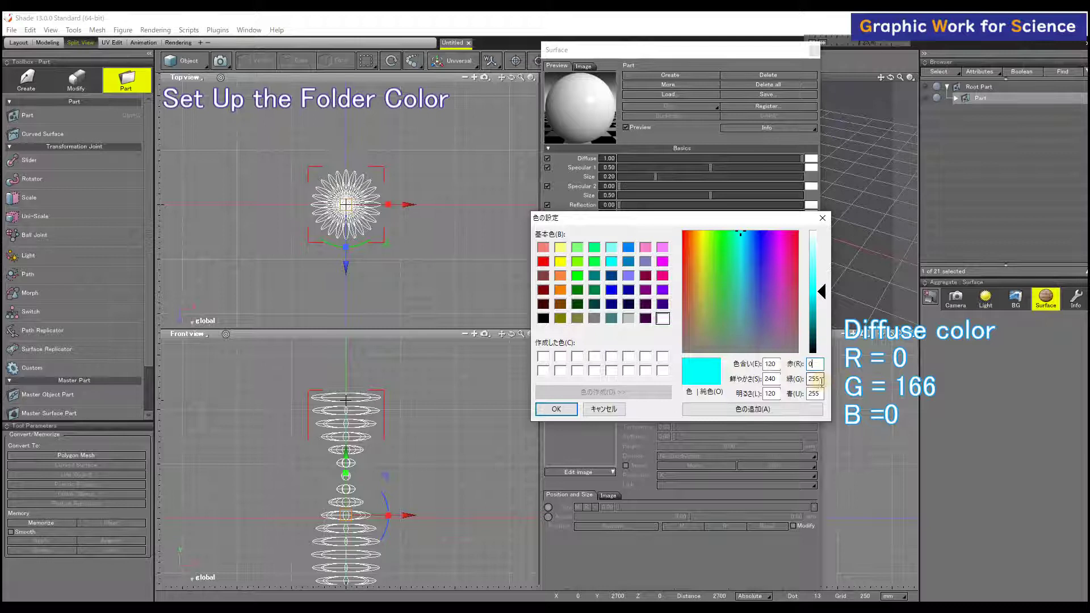
{"action": "double_click", "coordinate": [822, 380]}
{"action": "type", "text": "166"}
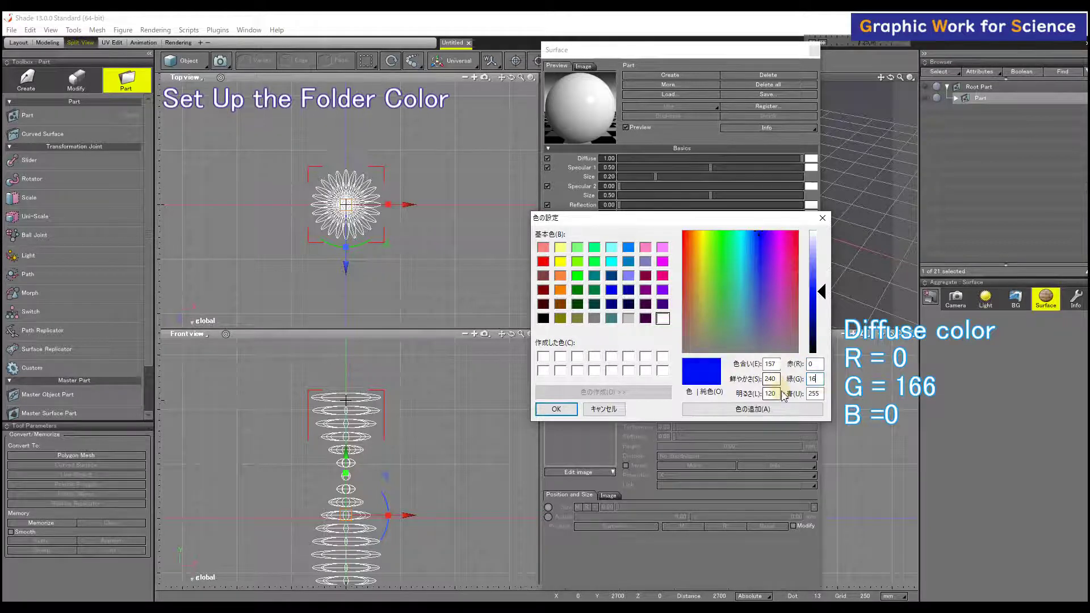
{"action": "left_click", "coordinate": [822, 393]}
{"action": "double_click", "coordinate": [822, 392]}
{"action": "type", "text": "0"}
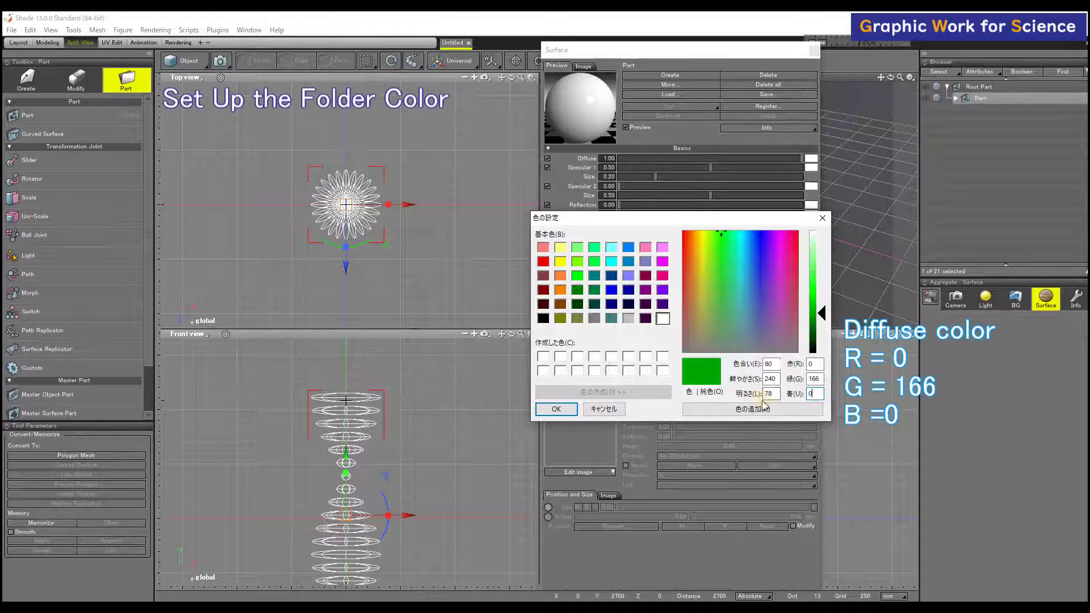
{"action": "left_click", "coordinate": [558, 409]}
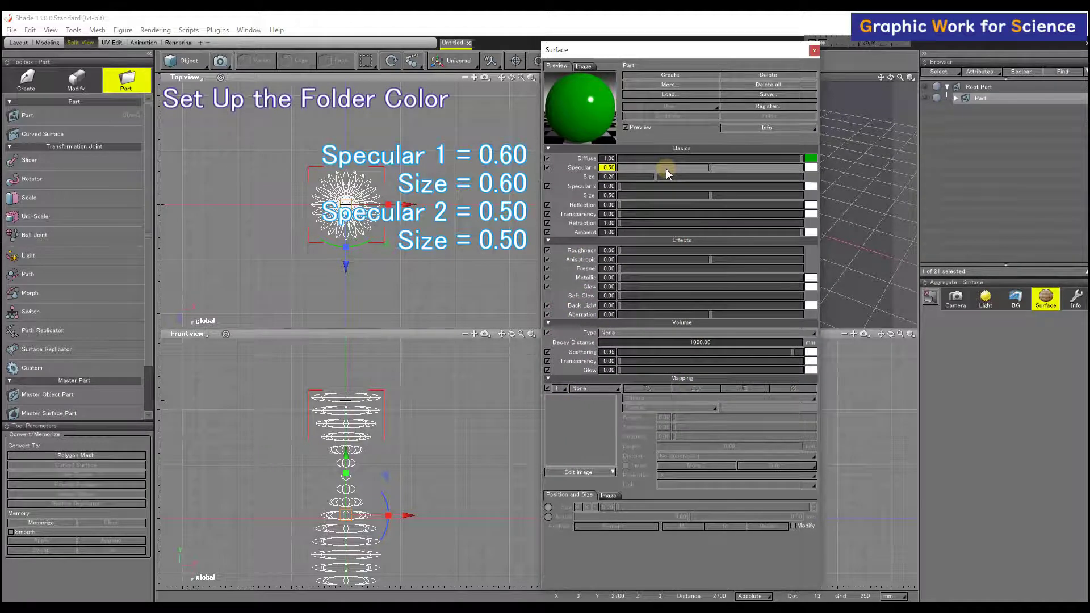
- Set the part surface's Specular 1 to 0.60 and its size to 0.60
{"action": "type", "text": "0.6"}
{"action": "key", "text": "Return"}
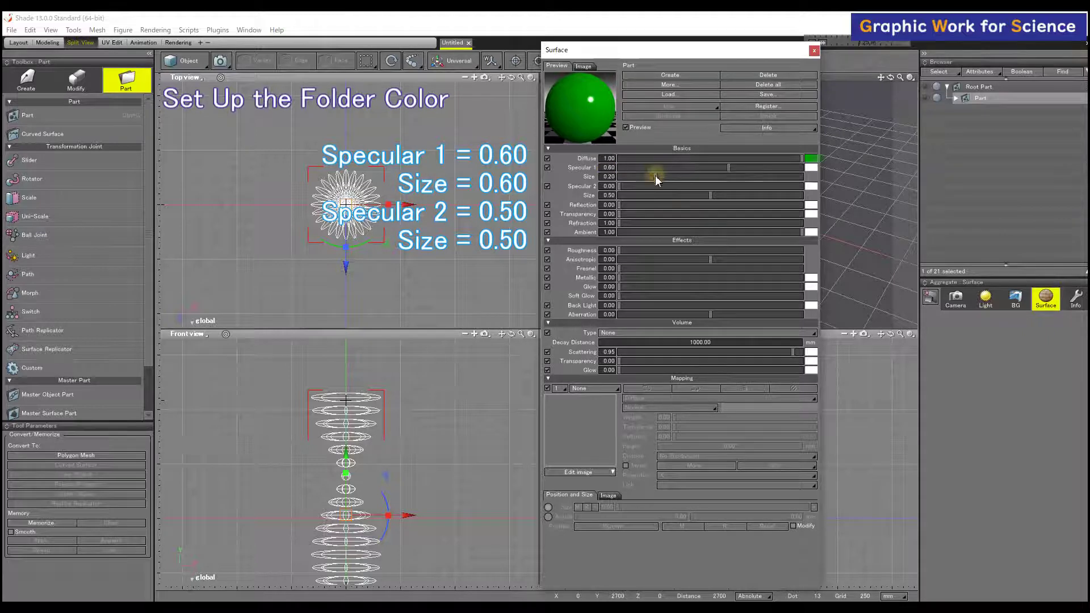
{"action": "left_click", "coordinate": [606, 178]}
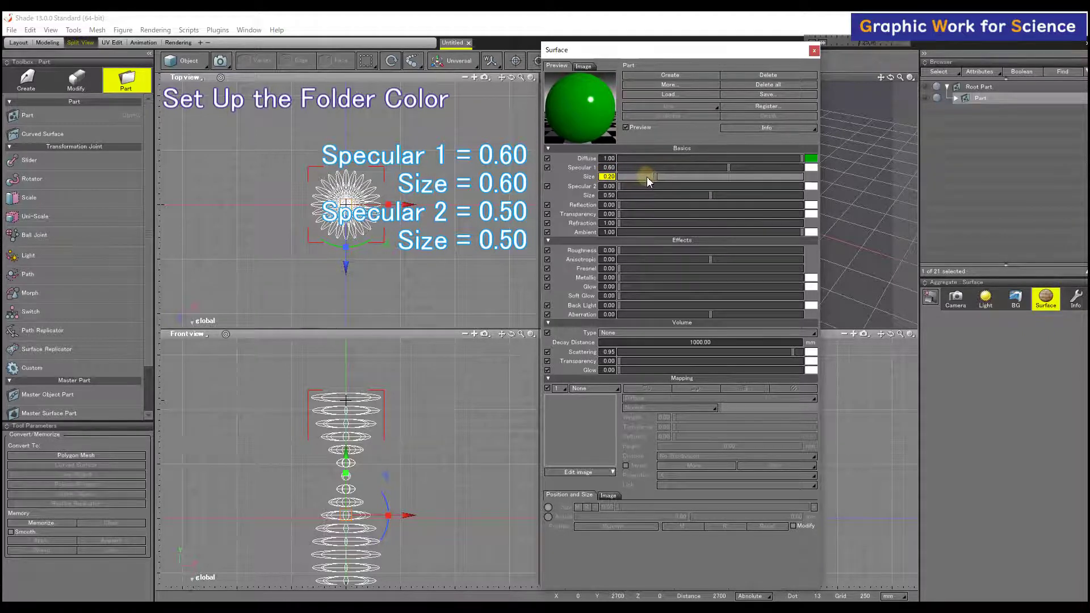
{"action": "type", "text": "0.6"}
{"action": "key", "text": "Return"}
- Set the surface's Specular 2 to 0.50 with size 0.50 and close the surface settings
{"action": "left_click", "coordinate": [609, 187]}
{"action": "left_click", "coordinate": [610, 186]}
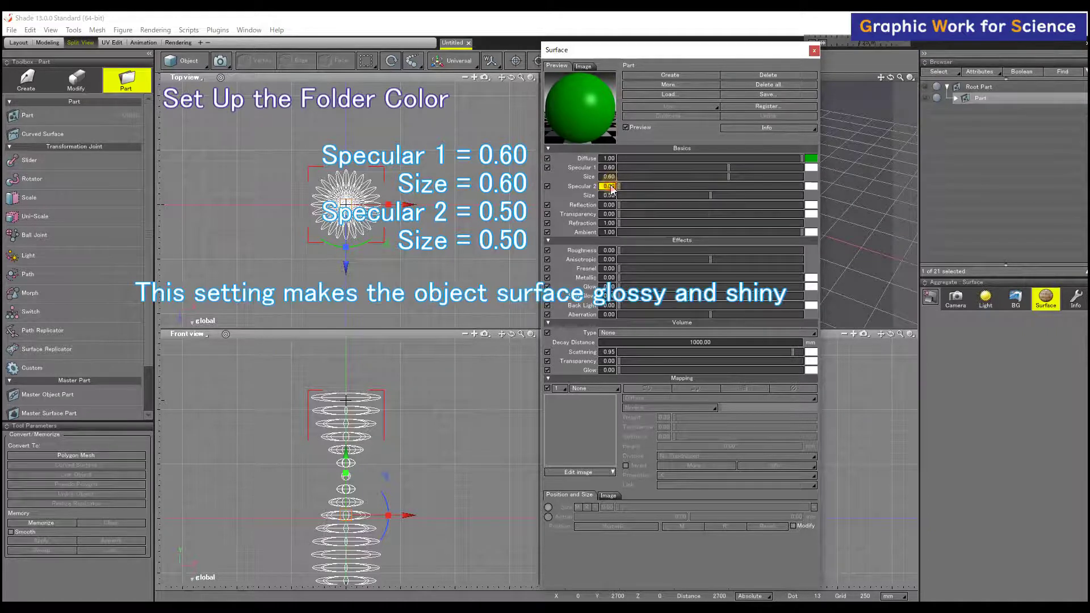
{"action": "left_click", "coordinate": [610, 194]}
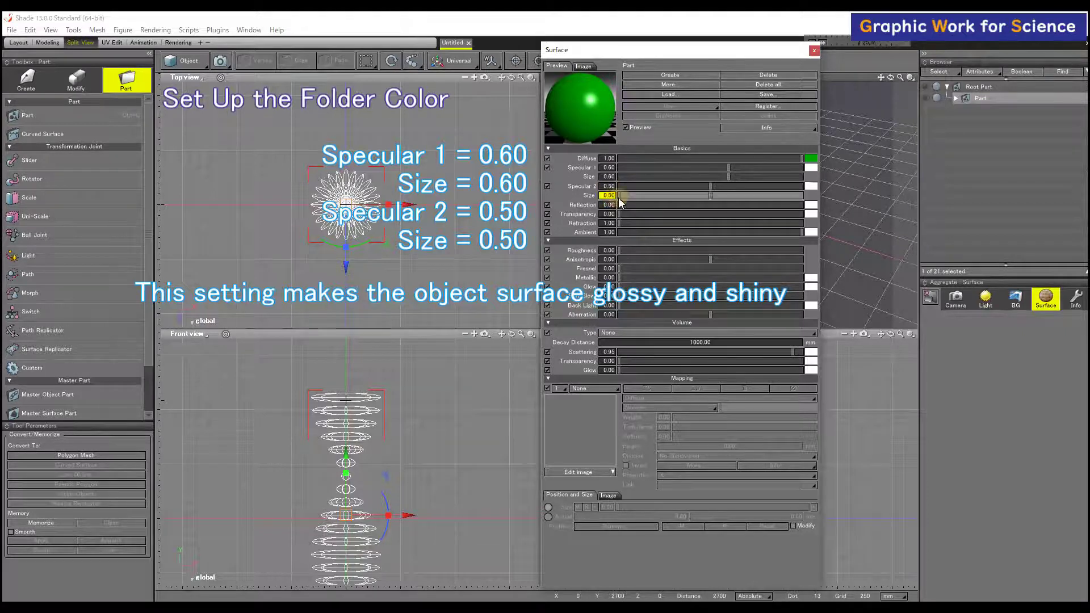
{"action": "type", "text": "0.5"}
{"action": "key", "text": "Return"}
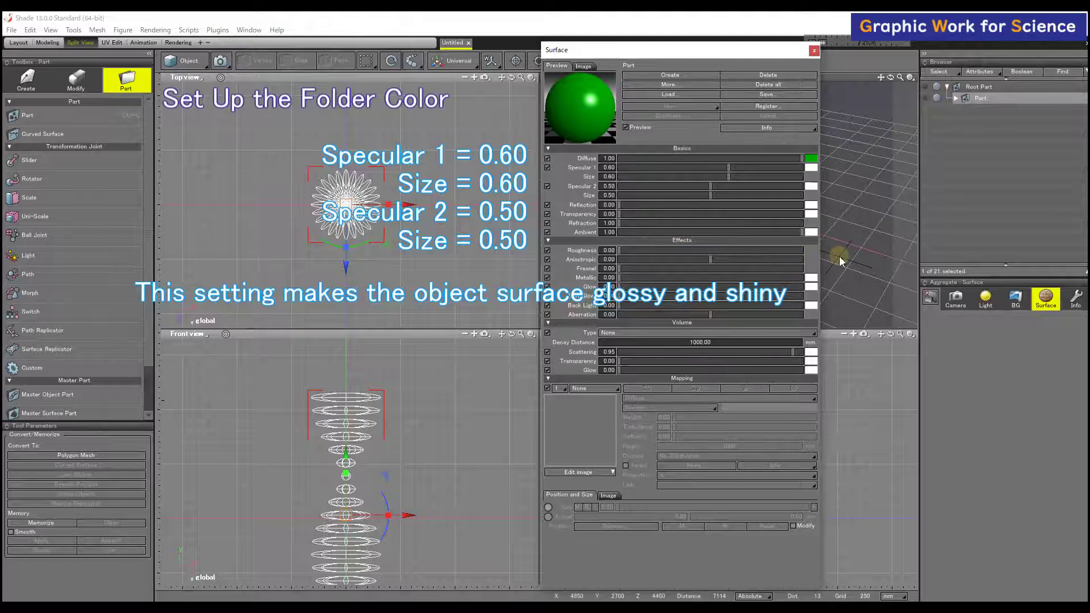
{"action": "left_click", "coordinate": [814, 51]}
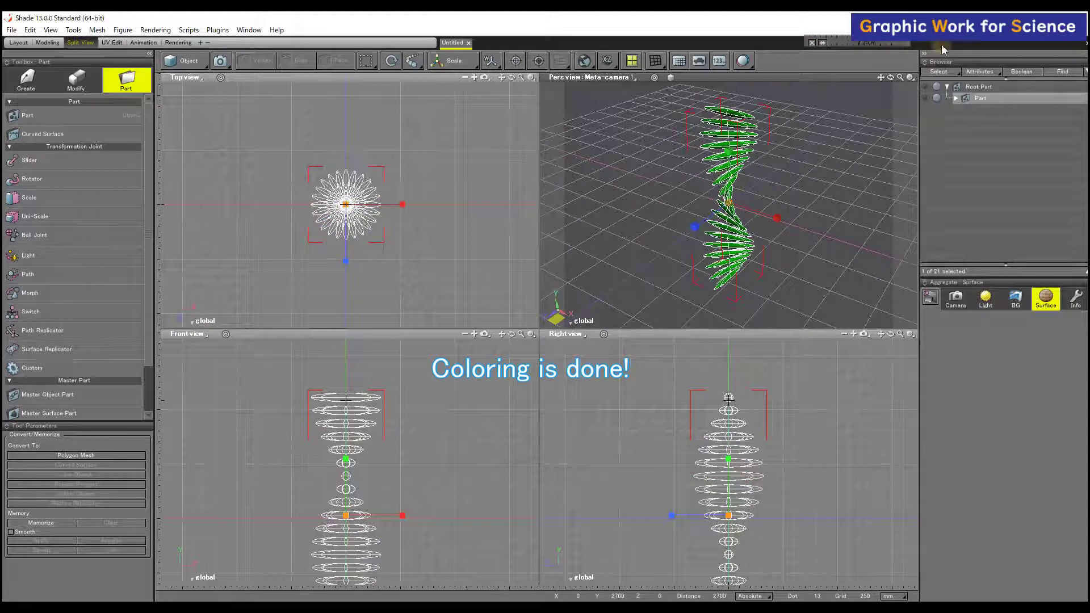
- Render a preview of the green capsule part and close the image window
{"action": "left_click", "coordinate": [982, 99]}
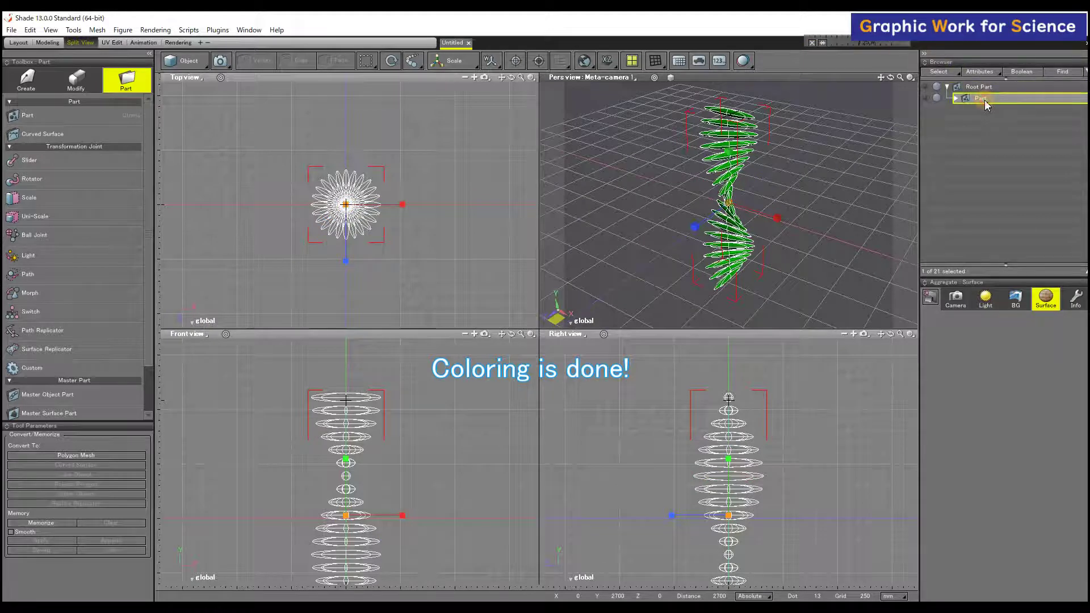
{"action": "left_click", "coordinate": [986, 113]}
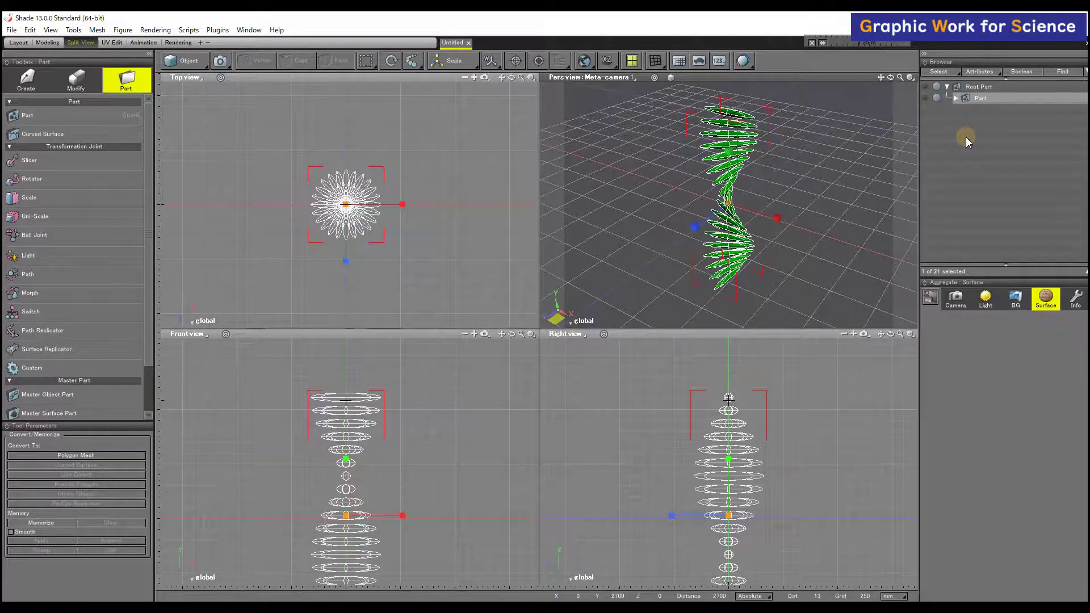
{"action": "key", "text": "ctrl+r"}
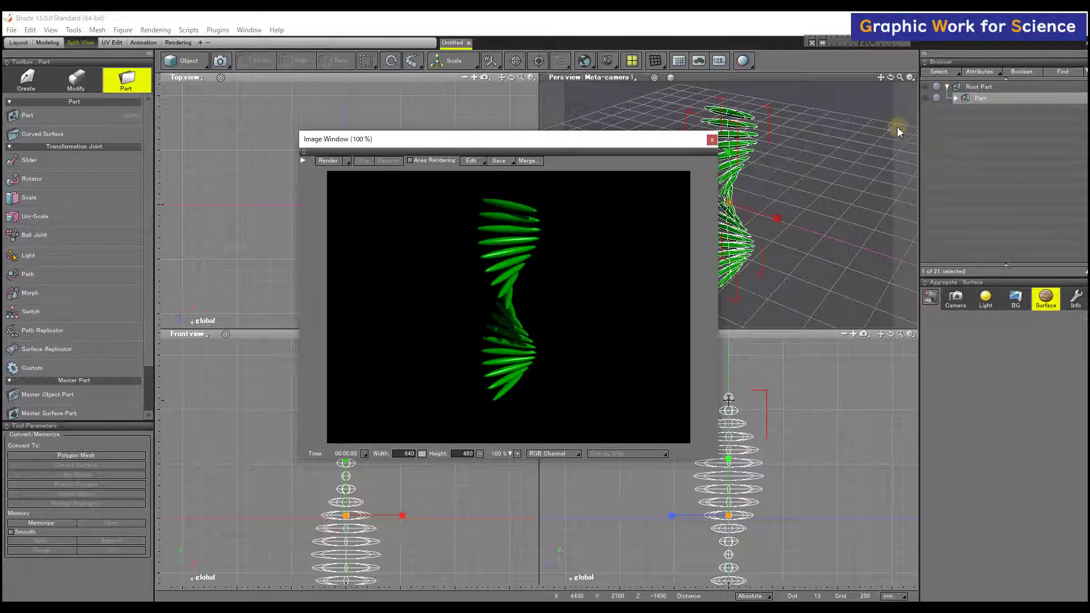
{"action": "left_click", "coordinate": [713, 139]}
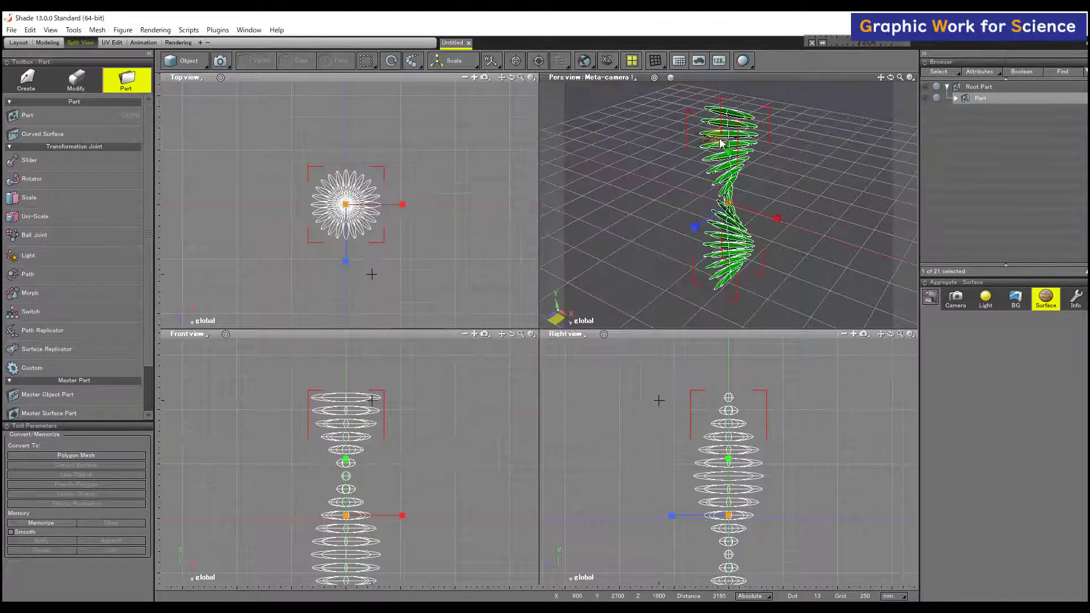
- Set both the upper and lower base colours of the background to white
{"action": "left_click", "coordinate": [1016, 298]}
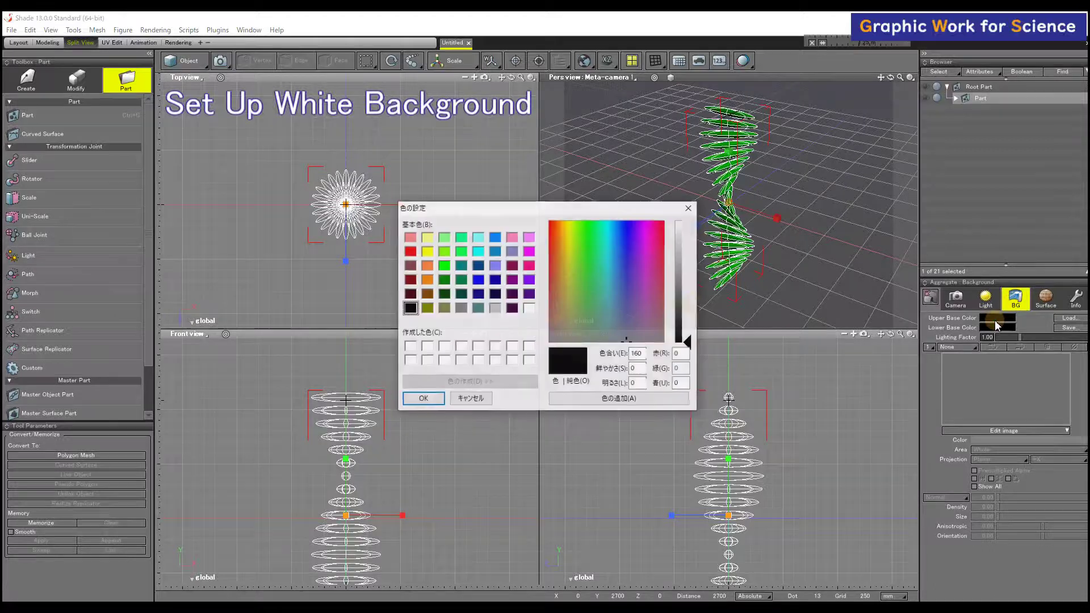
{"action": "left_click", "coordinate": [529, 309]}
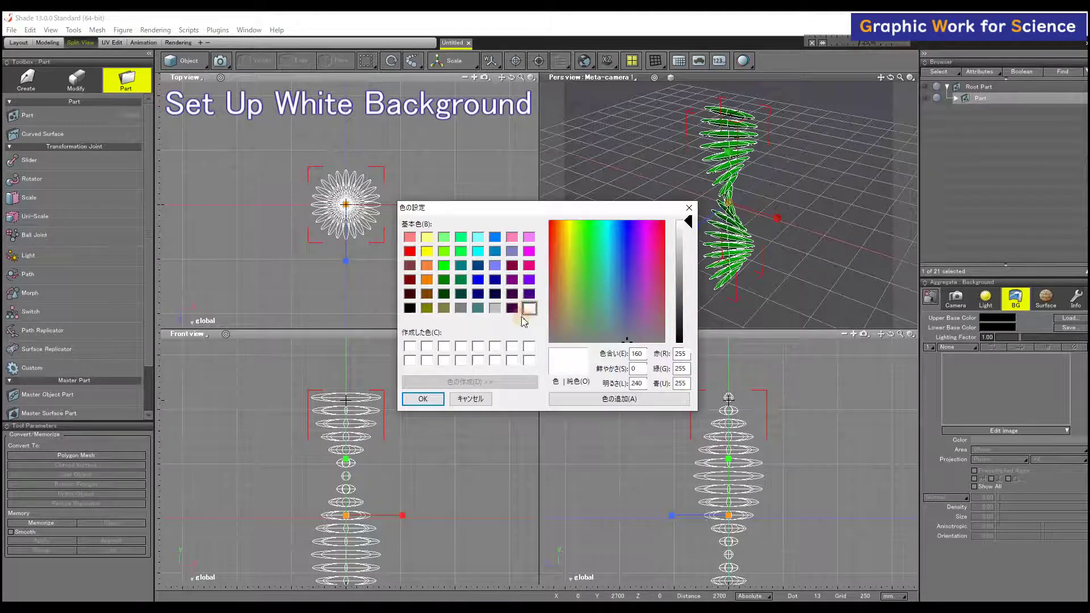
{"action": "left_click", "coordinate": [423, 399]}
{"action": "left_click", "coordinate": [997, 328]}
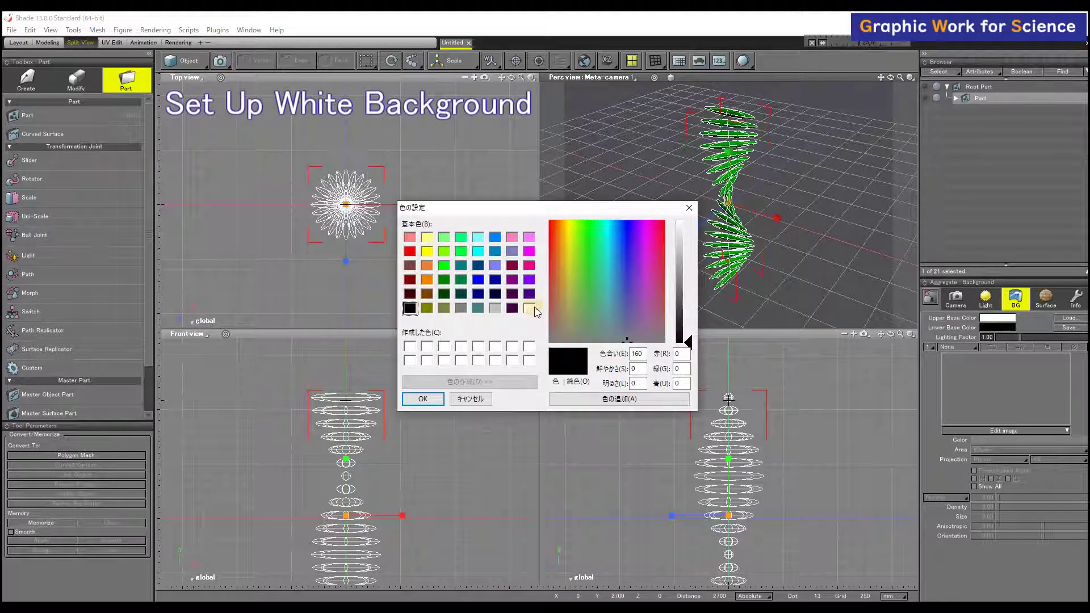
{"action": "left_click", "coordinate": [530, 308]}
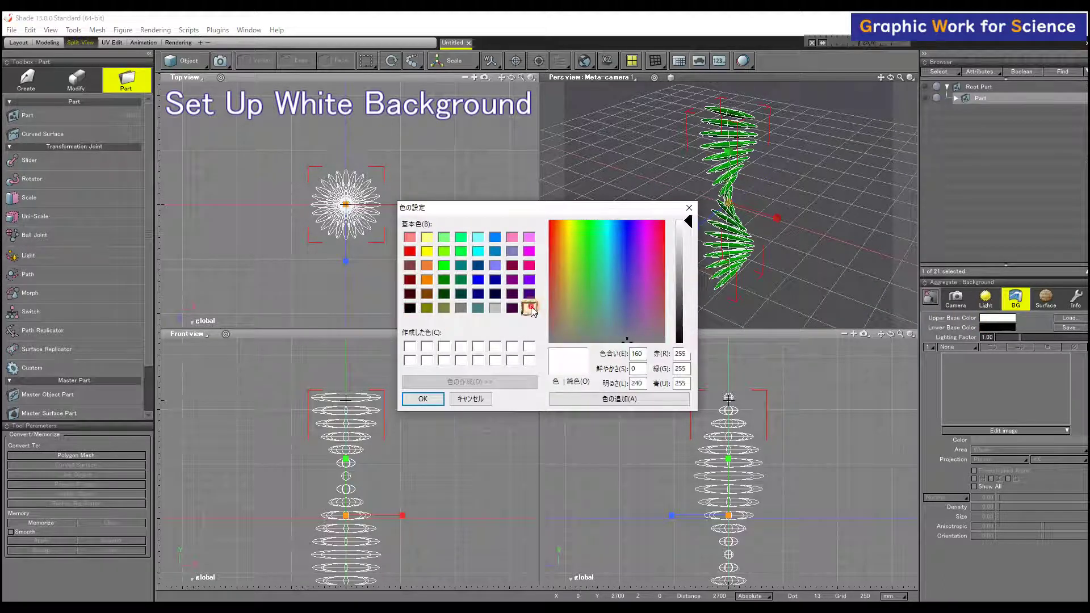
{"action": "left_click", "coordinate": [425, 399]}
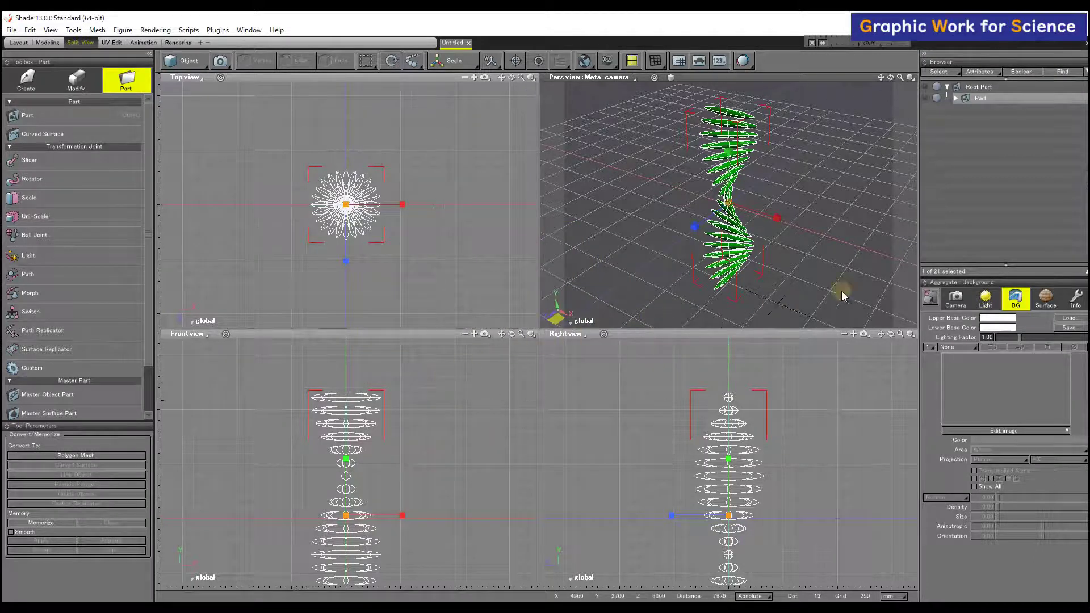
- Move the distant light's direction to near the top centre of the first light hemisphere
{"action": "left_click", "coordinate": [984, 301]}
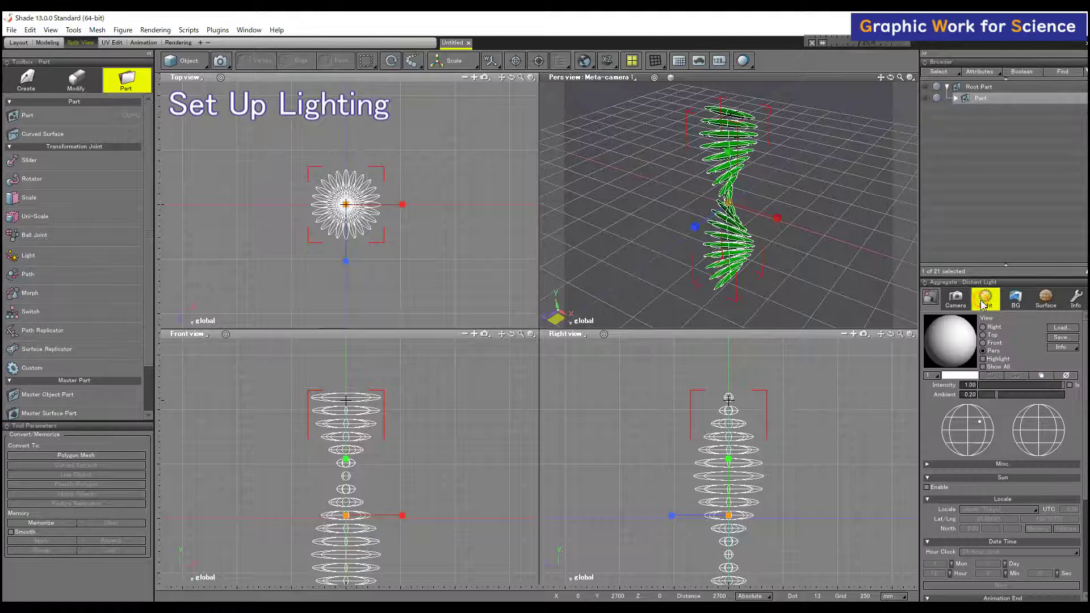
{"action": "mouse_move", "coordinate": [978, 420]}
{"action": "left_mouse_down"}
{"action": "mouse_move", "coordinate": [956, 405]}
{"action": "mouse_move", "coordinate": [971, 410]}
{"action": "left_mouse_up"}
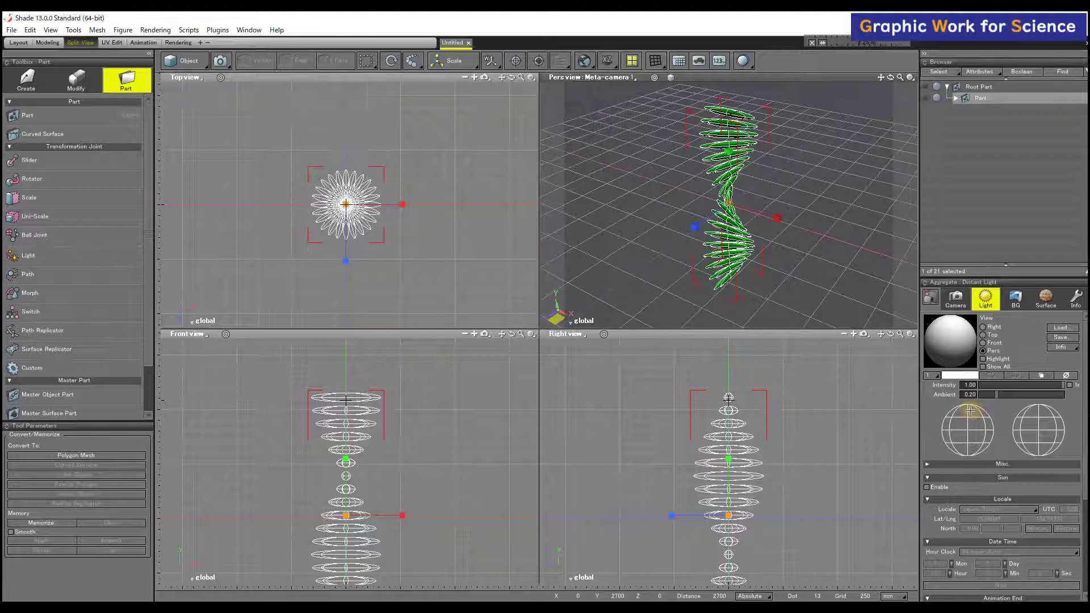
- Lower the Meta-camera's eye and bring it closer to the helix, then check the framing with a test render
{"action": "left_click", "coordinate": [954, 306]}
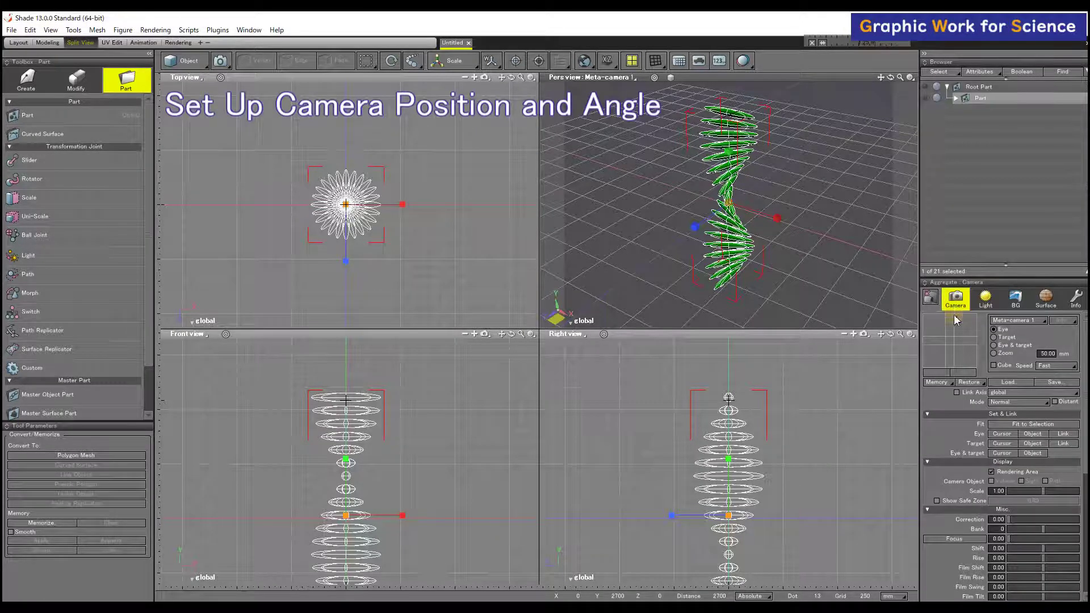
{"action": "mouse_move", "coordinate": [955, 343]}
{"action": "left_mouse_down"}
{"action": "mouse_move", "coordinate": [949, 333]}
{"action": "mouse_move", "coordinate": [953, 349]}
{"action": "left_mouse_up"}
{"action": "scroll", "coordinate": [829, 259], "scroll_direction": "up", "scroll_amount": 2}
{"action": "key", "text": "ctrl+r"}
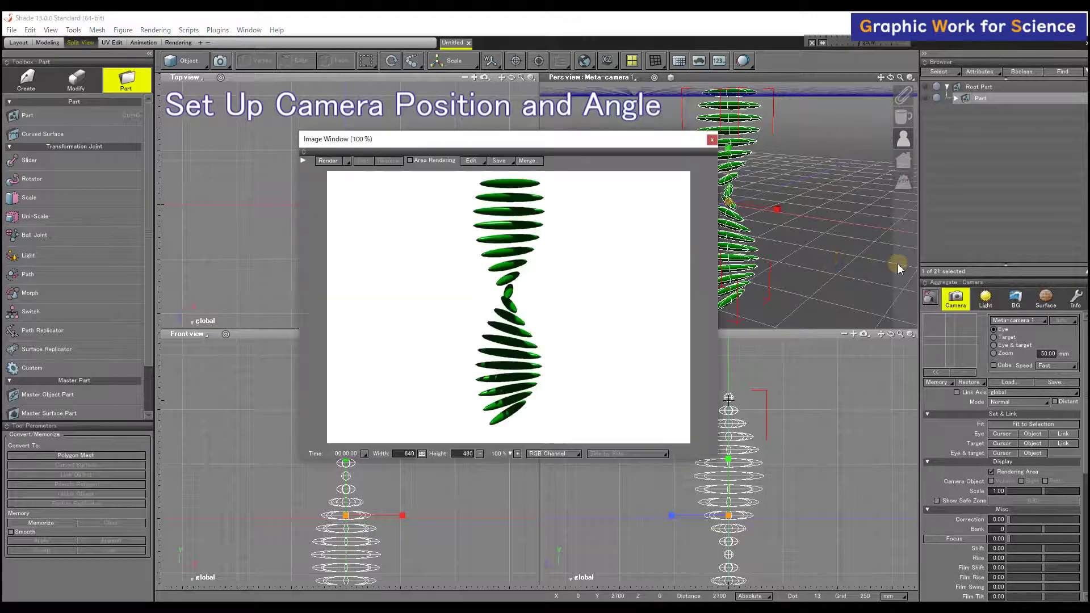
{"action": "left_click", "coordinate": [713, 141]}
- Readjust the camera eye to view the helix slightly from above at a new side angle, and render the scene
{"action": "left_click_drag", "start_coordinate": [725, 182], "coordinate": [720, 174]}
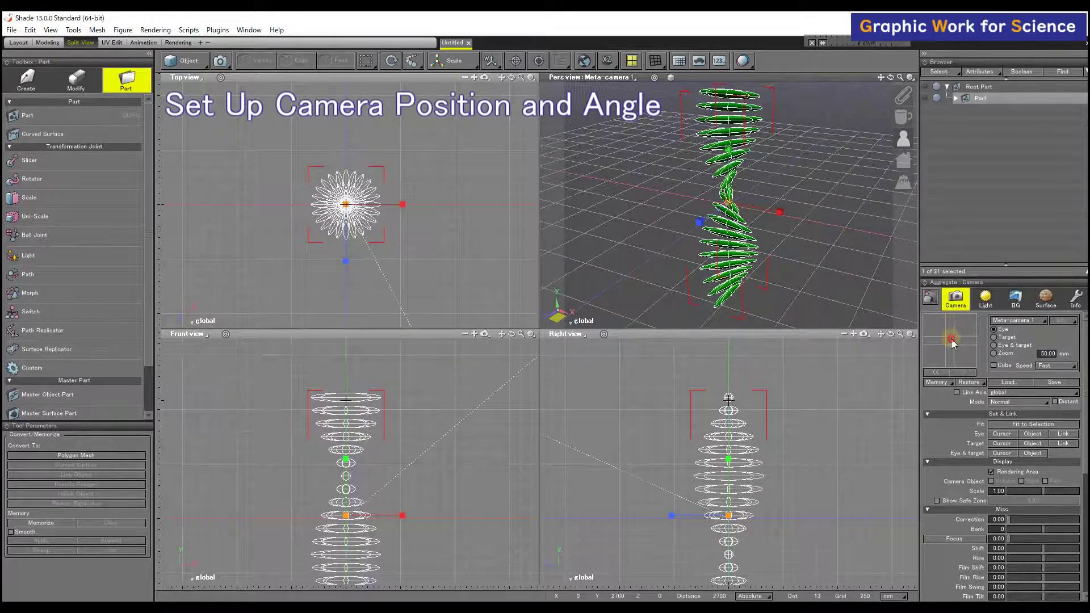
{"action": "left_click_drag", "start_coordinate": [946, 338], "coordinate": [943, 335]}
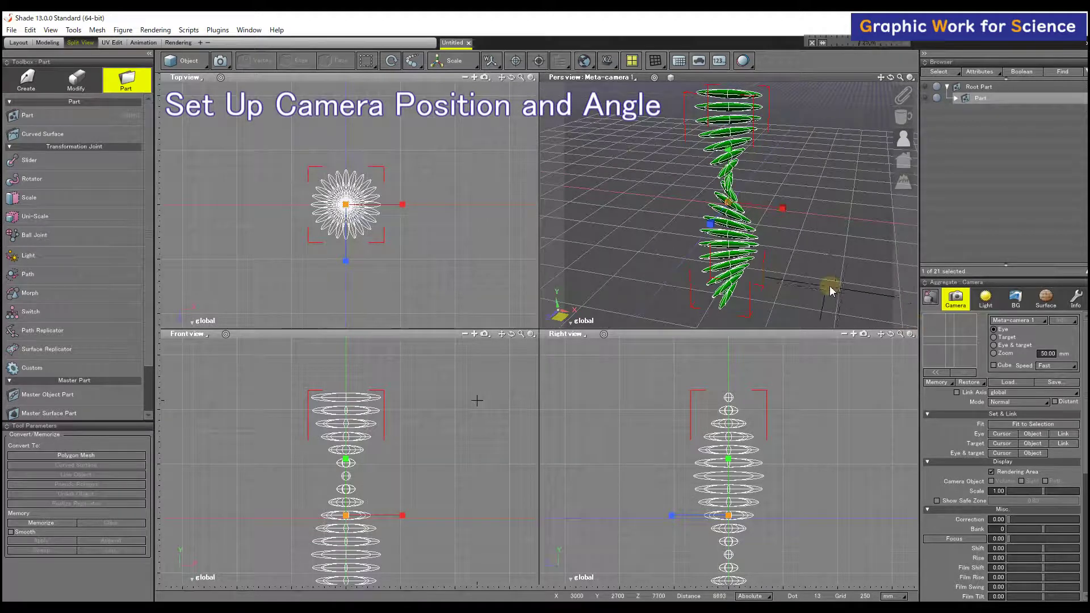
{"action": "left_click", "coordinate": [829, 287]}
{"action": "left_click", "coordinate": [954, 326]}
{"action": "key", "text": "ctrl+shift+r"}
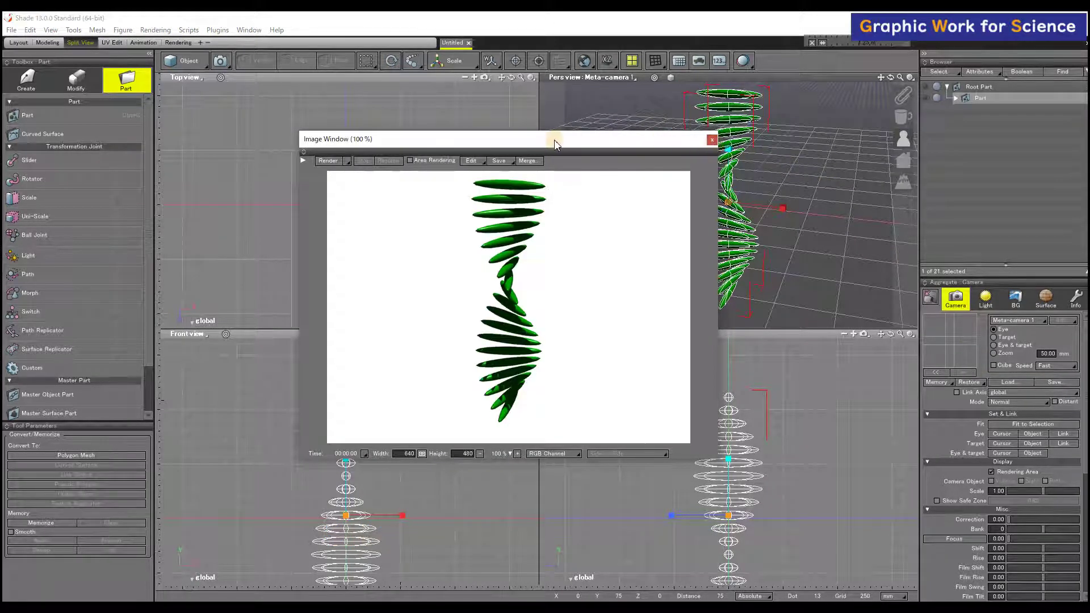
- Turn off Render Shadows in the basic rendering settings
{"action": "left_click", "coordinate": [304, 160]}
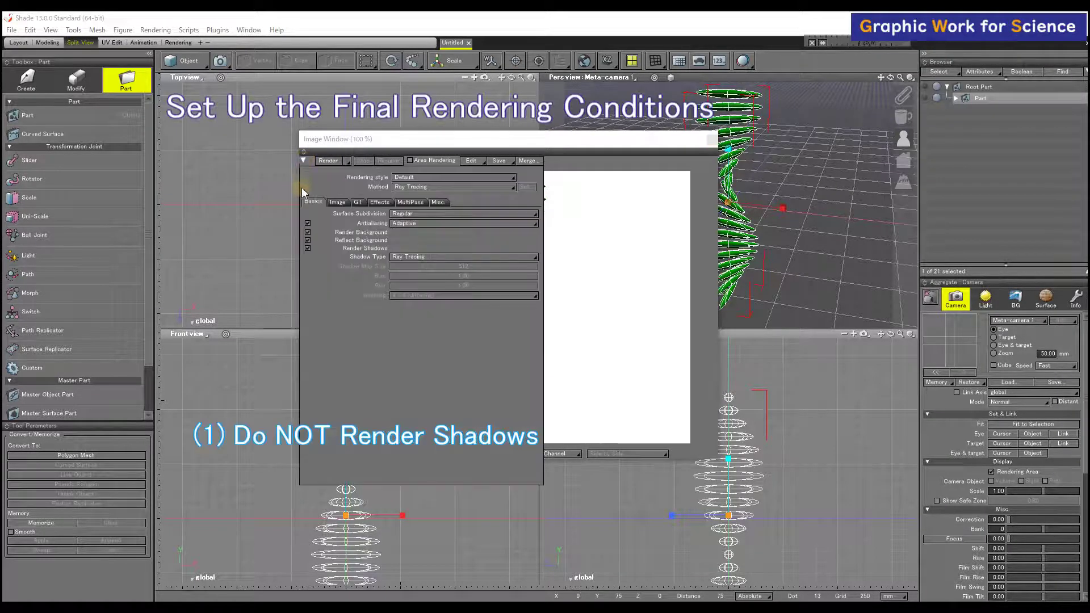
{"action": "left_click", "coordinate": [308, 248]}
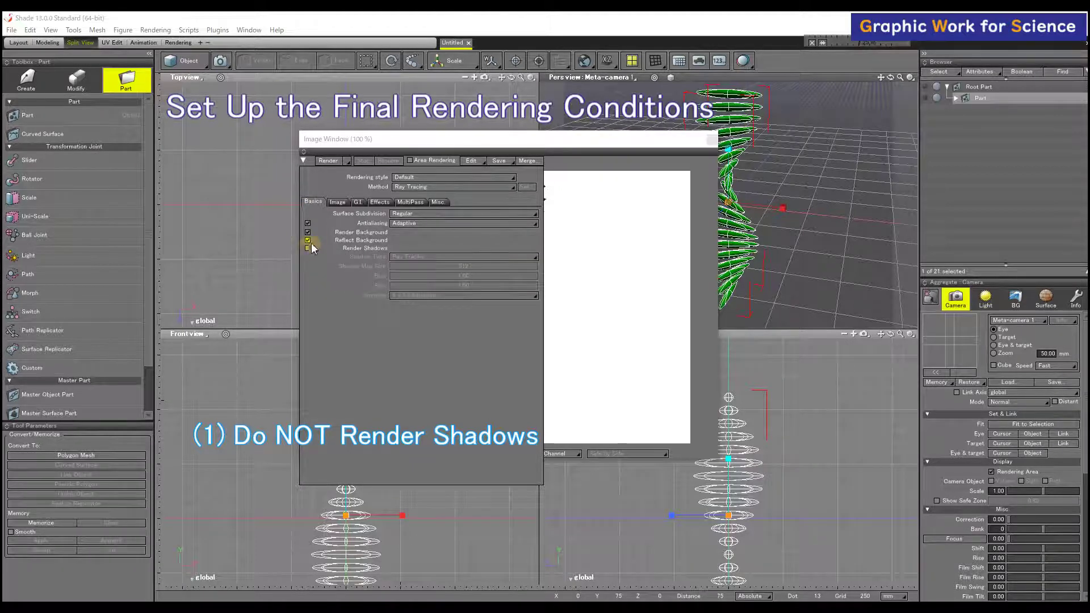
{"action": "left_click", "coordinate": [339, 203]}
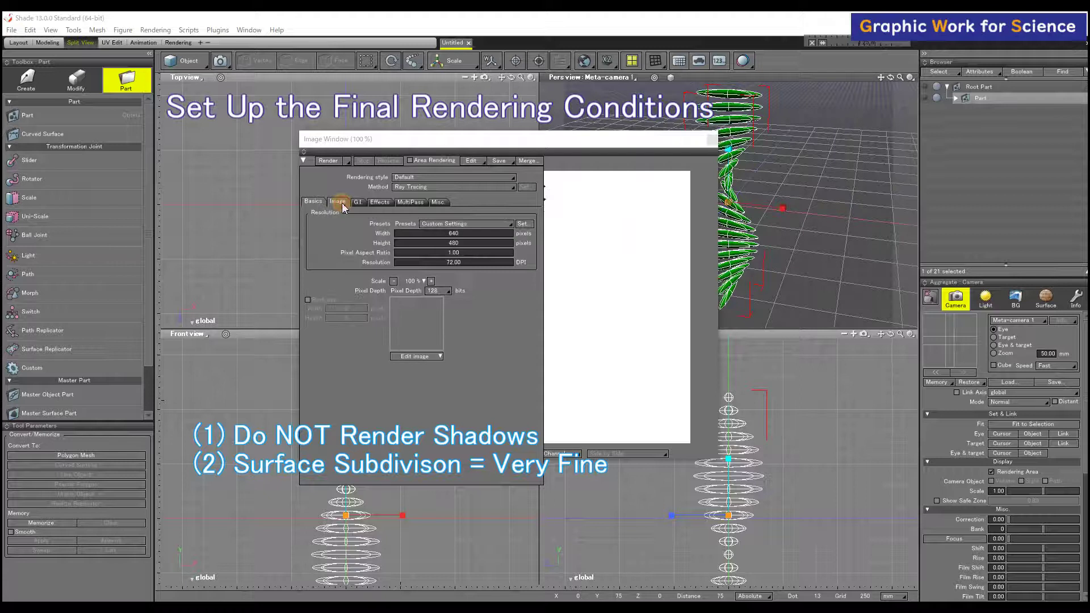
{"action": "left_click", "coordinate": [314, 202]}
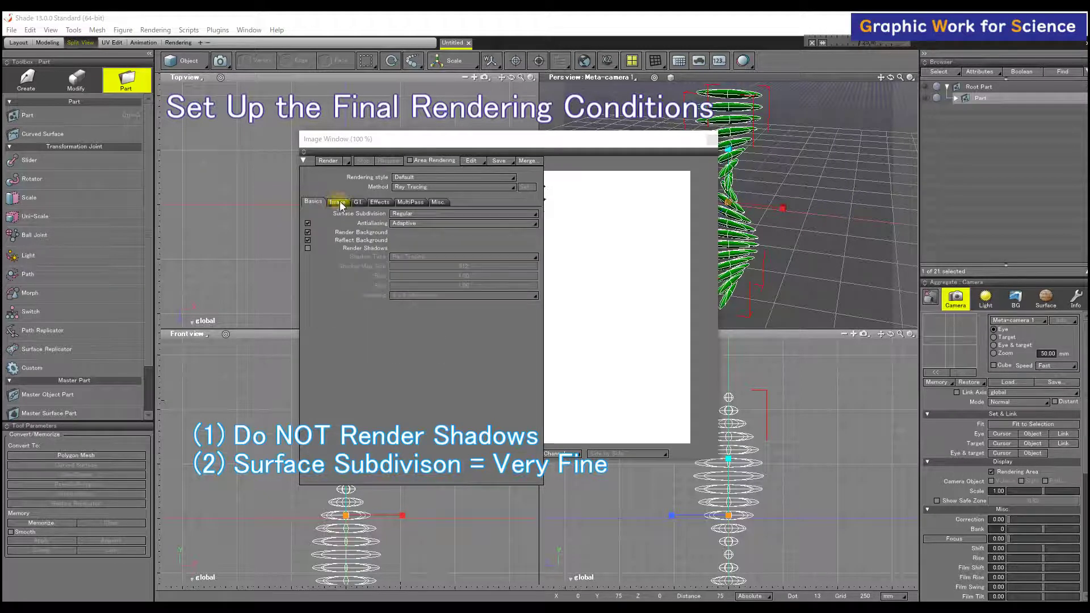
- Set the render's surface subdivision to Very Fine and its global illumination to Path Tracing
{"action": "left_click", "coordinate": [404, 215]}
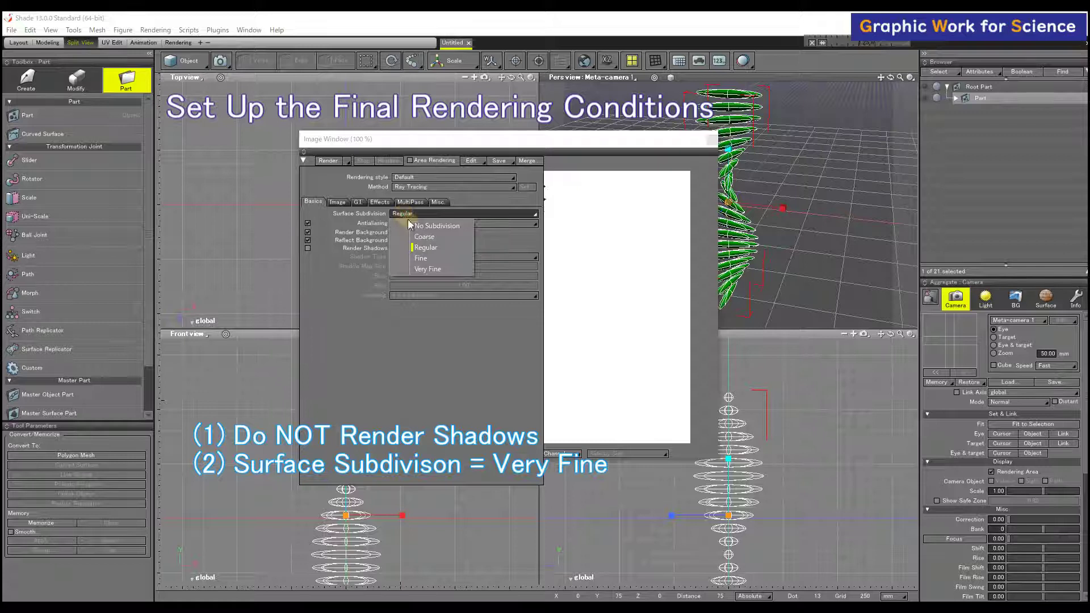
{"action": "left_click", "coordinate": [435, 270]}
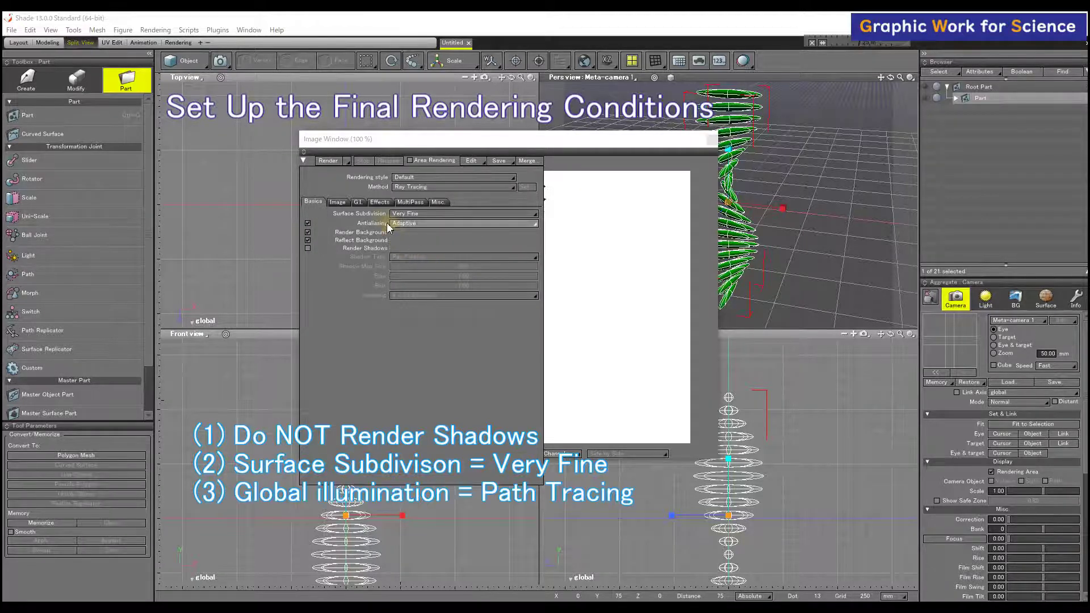
{"action": "left_click", "coordinate": [362, 204]}
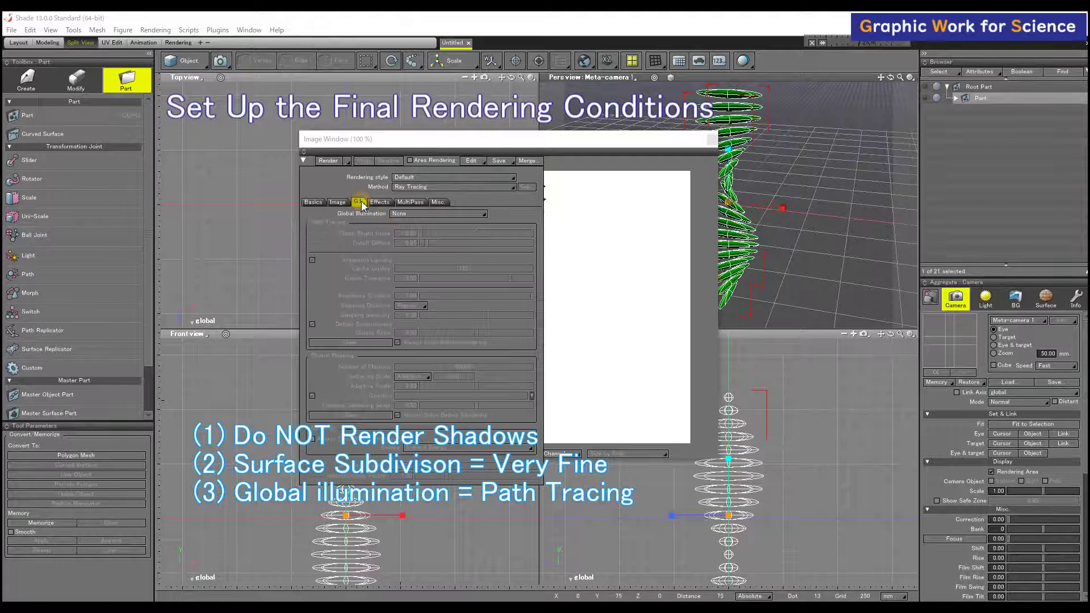
{"action": "left_click", "coordinate": [407, 213]}
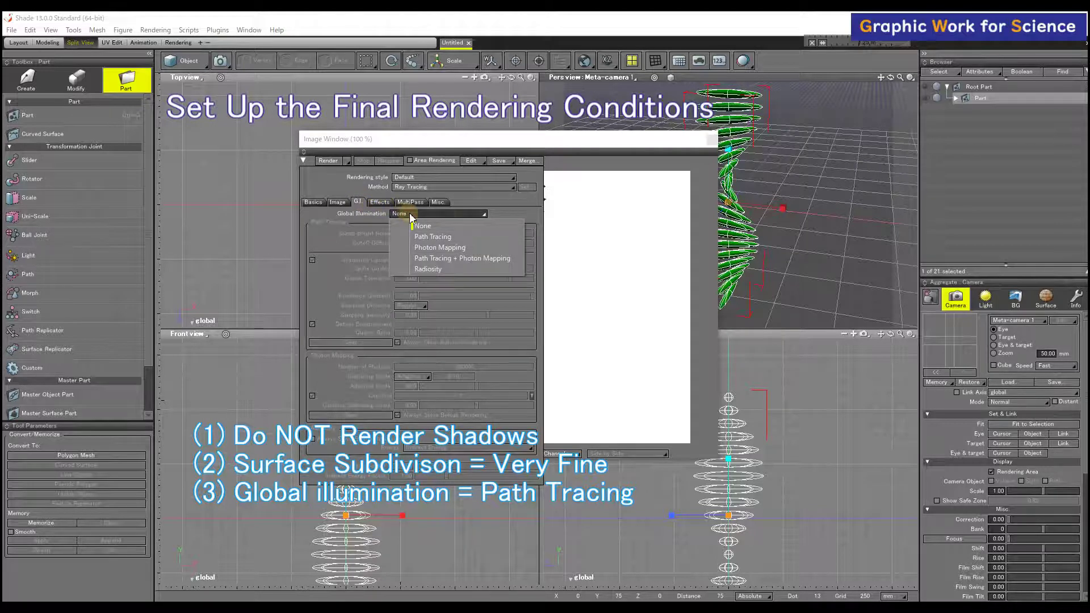
{"action": "left_click", "coordinate": [463, 236]}
- Change the rendering method to Path Tracing and run the final render of the helix
{"action": "left_click", "coordinate": [485, 188]}
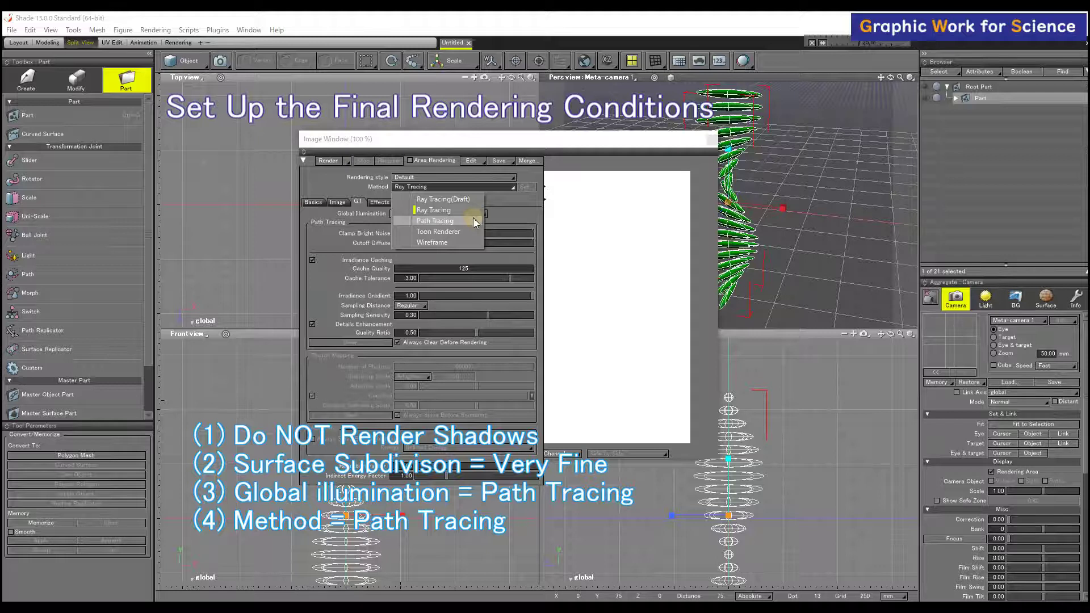
{"action": "left_click", "coordinate": [476, 221]}
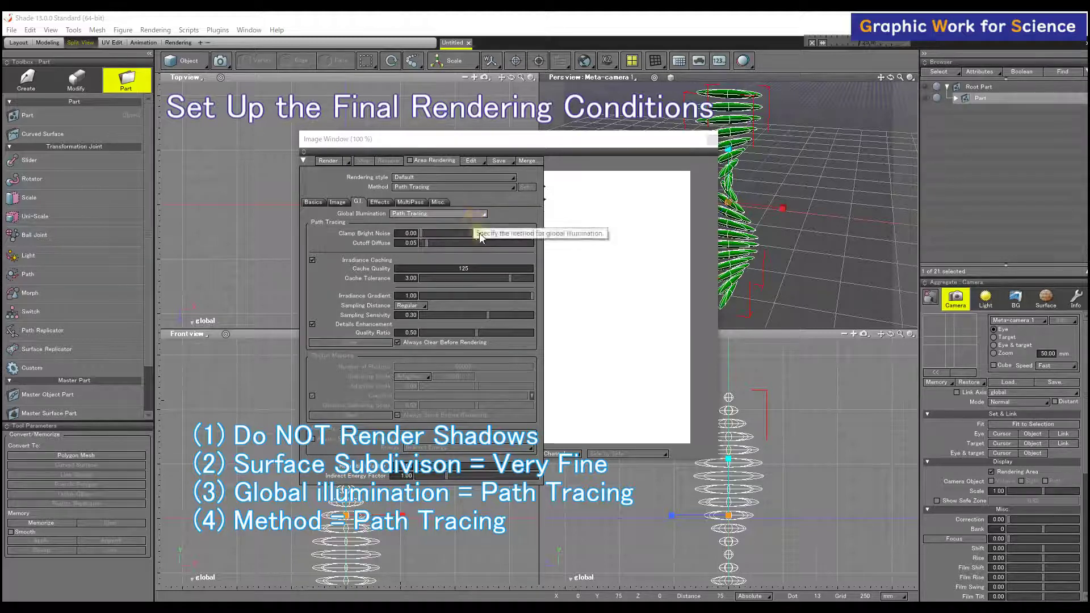
{"action": "key", "text": "ctrl+shift+r"}
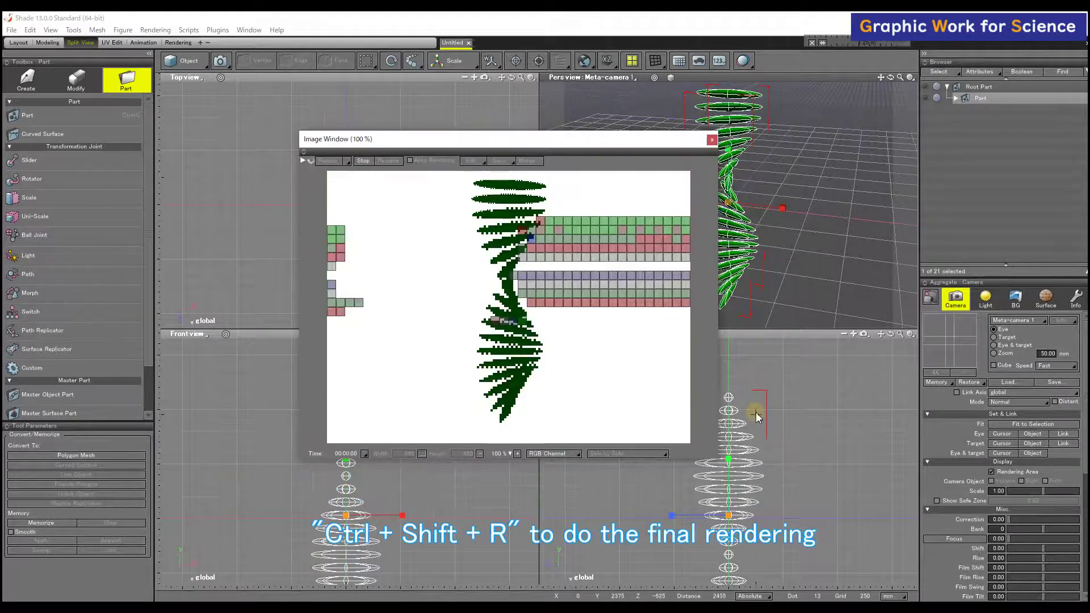